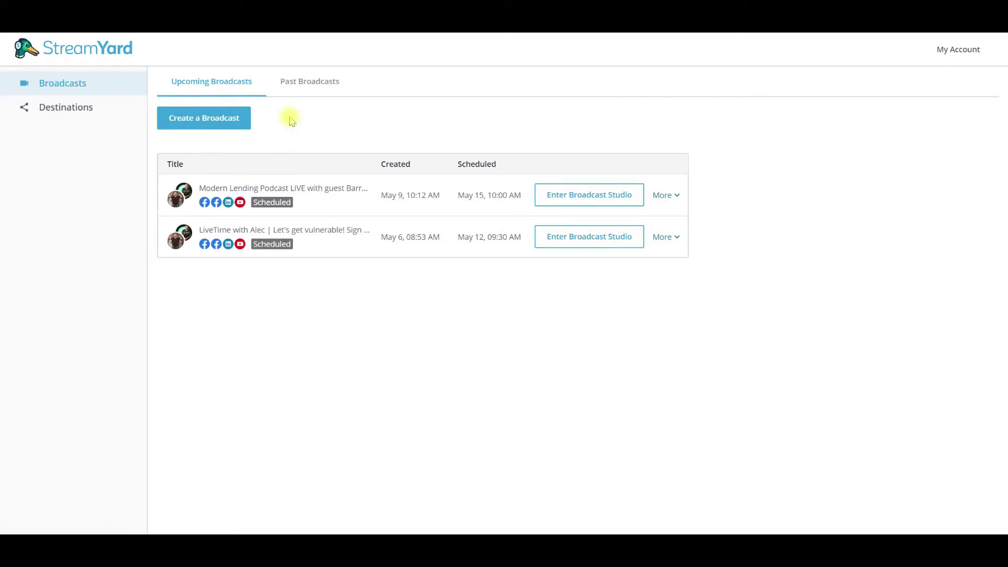
Start a new broadcast and keep only the personal Facebook profile selected as its destination.
click(221, 116)
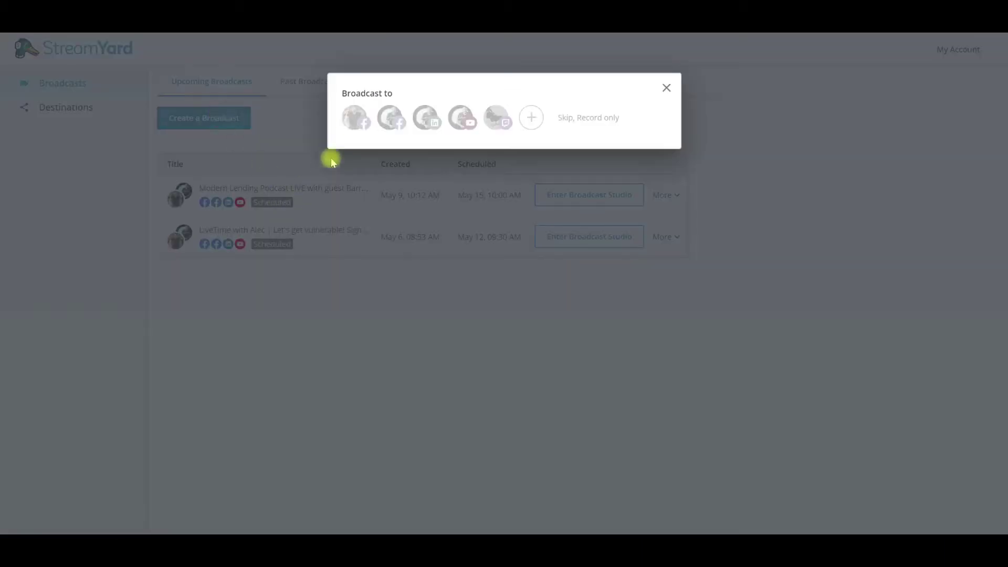
click(350, 121)
click(390, 119)
click(425, 118)
click(460, 120)
click(460, 119)
click(426, 117)
click(391, 118)
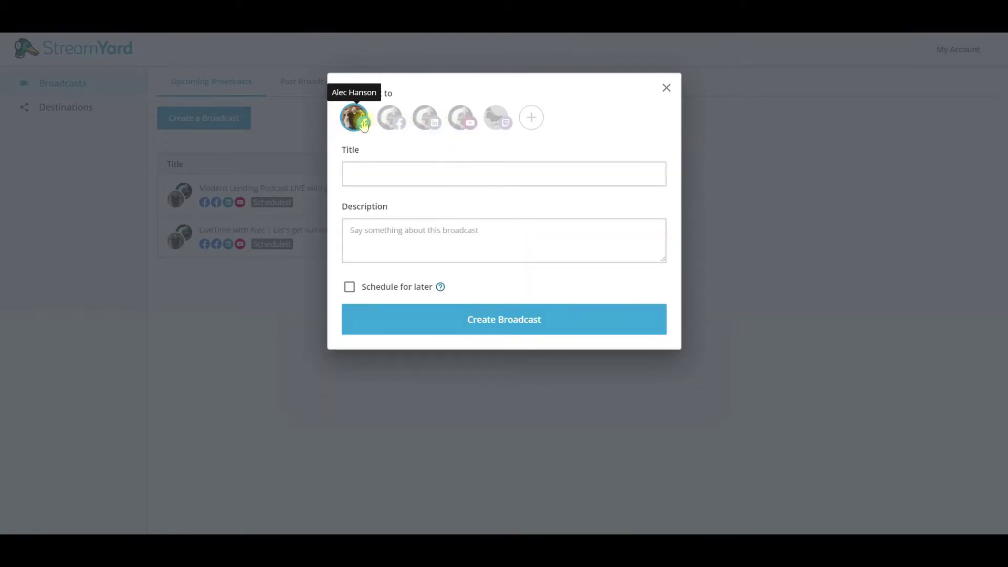
Title the broadcast "Test FB", describe it as "This is awesome", and create it without scheduling it for later.
click(369, 181)
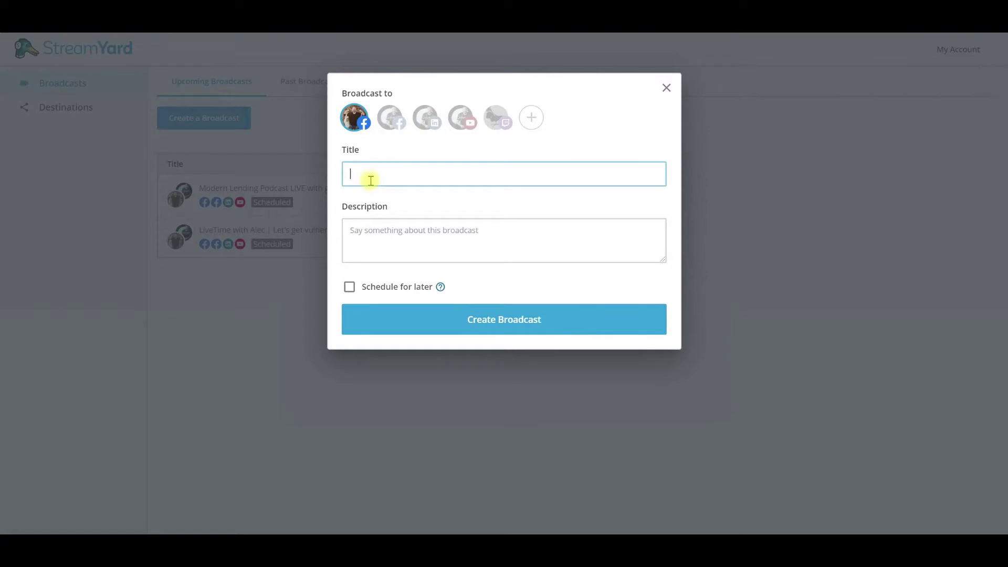
key(Tab)
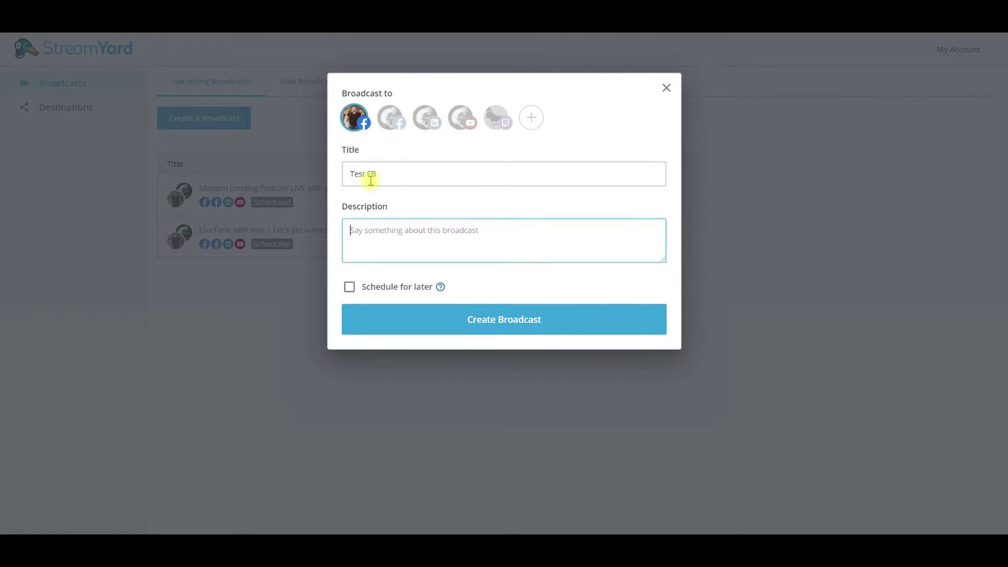
text(This is awesome)
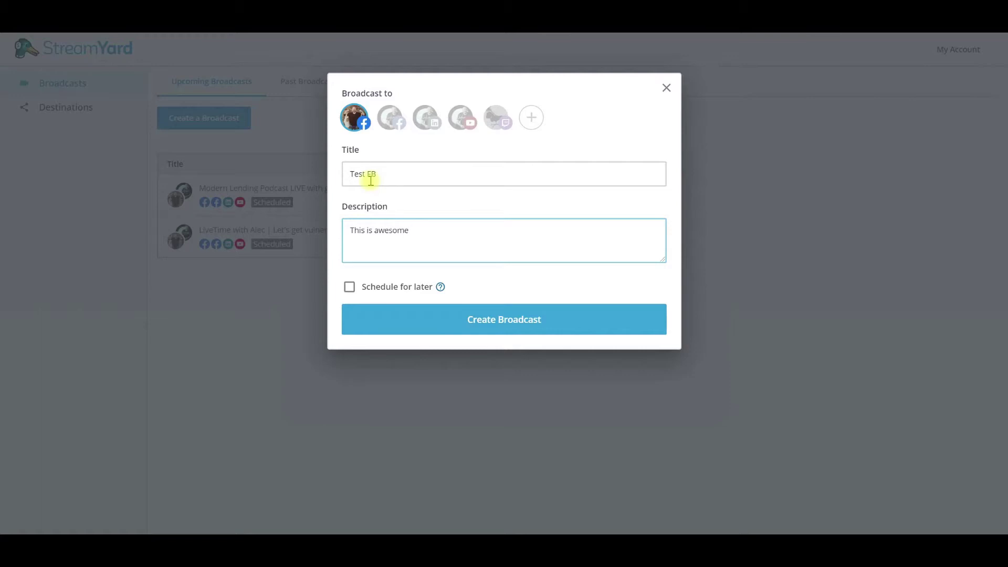
click(349, 288)
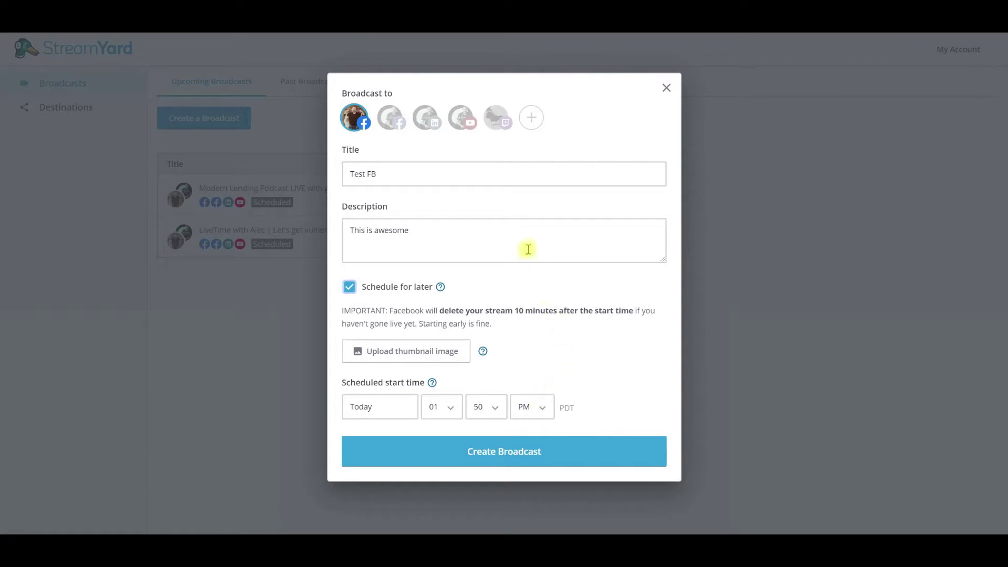
click(350, 287)
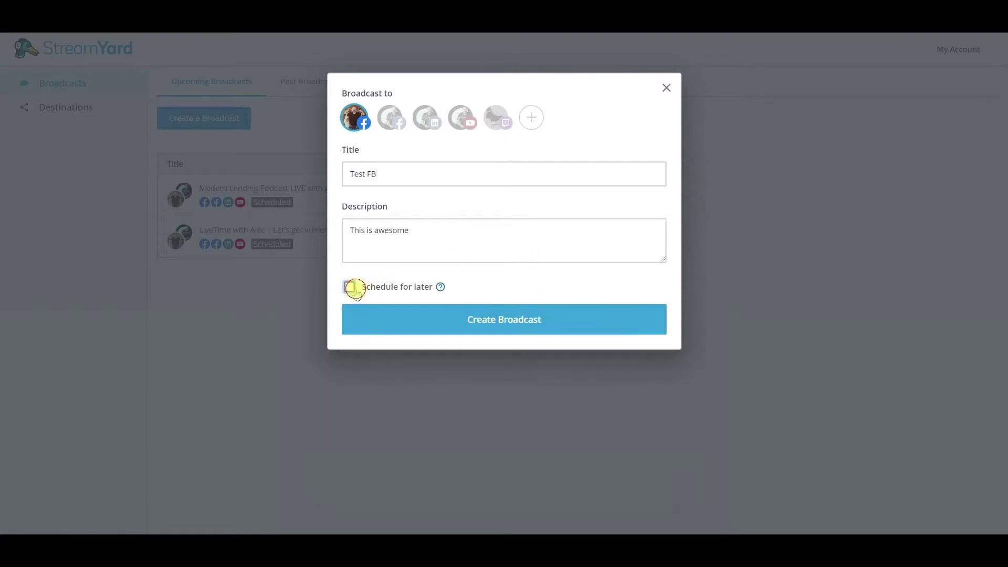
click(509, 322)
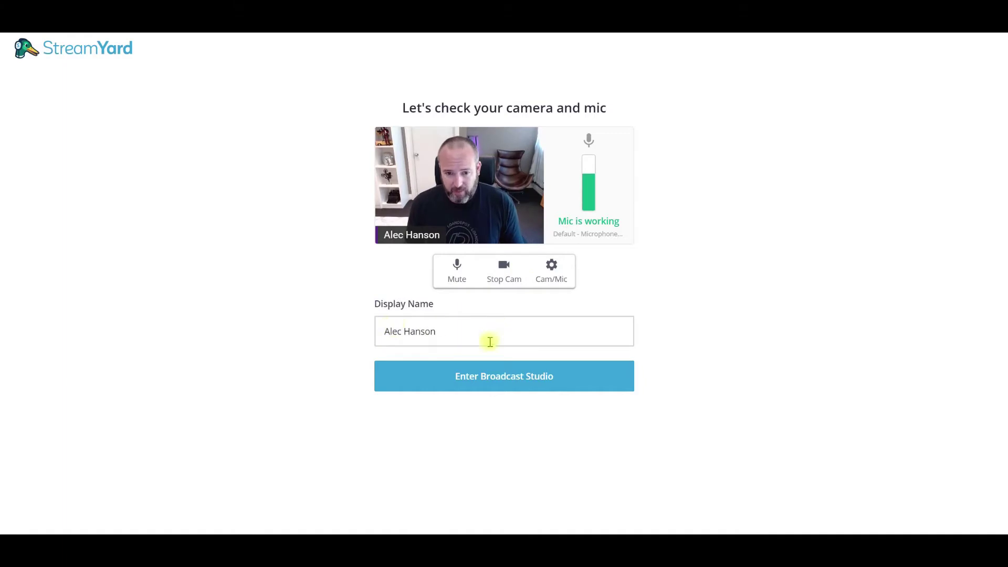
Enter the broadcast studio and remove the dark brick background from the stream.
click(528, 370)
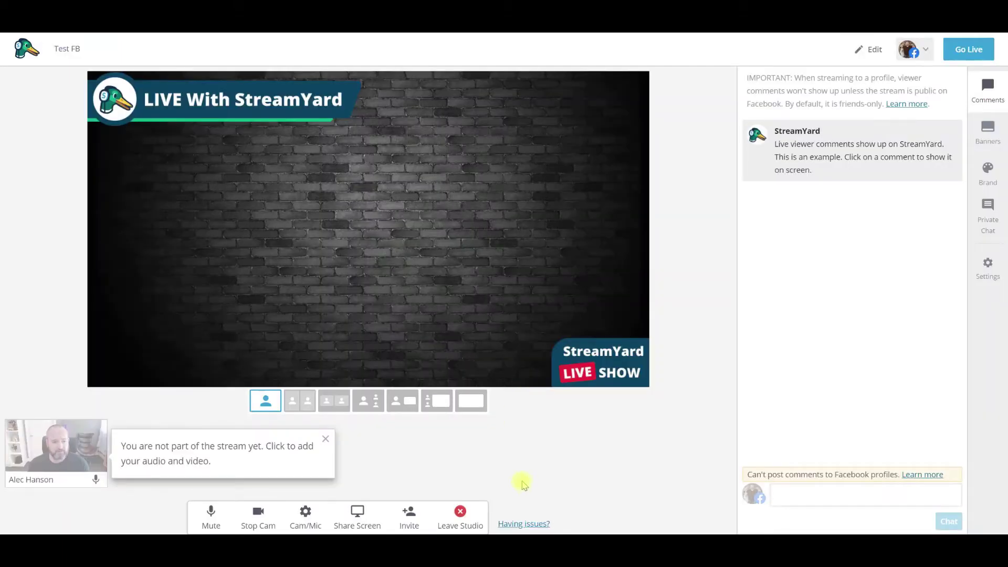
mouse_move(911, 174)
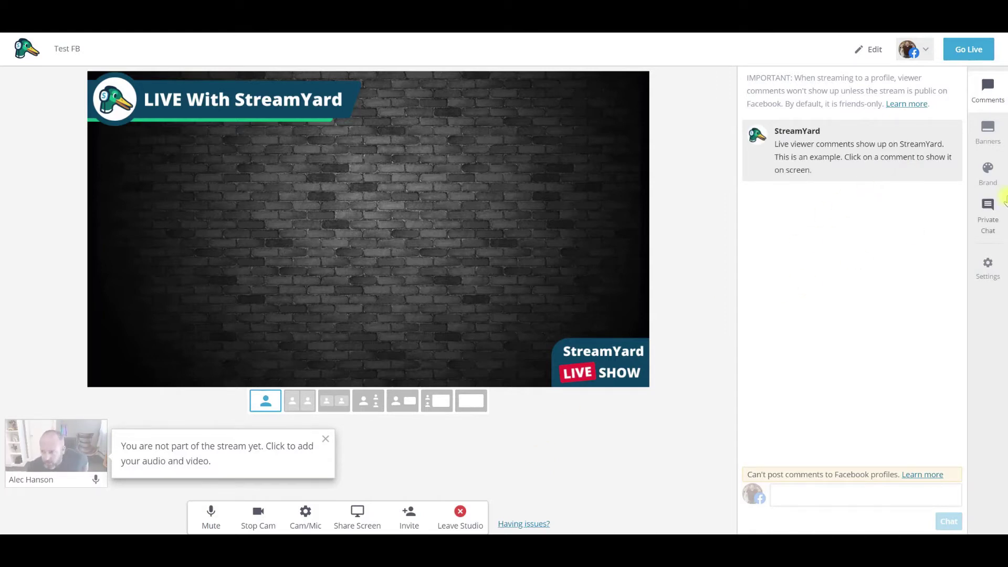
click(989, 179)
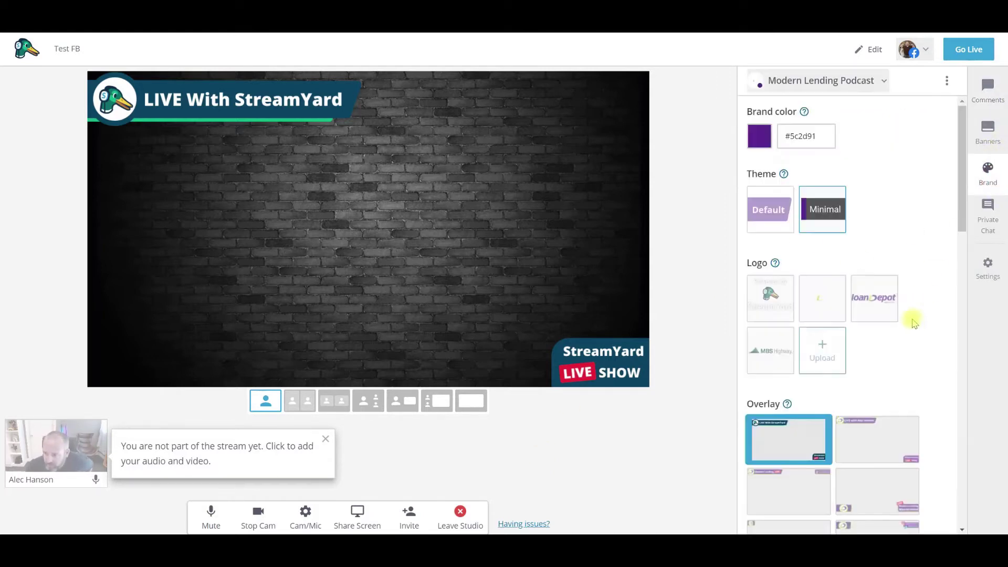
scroll(903, 336, down, 10)
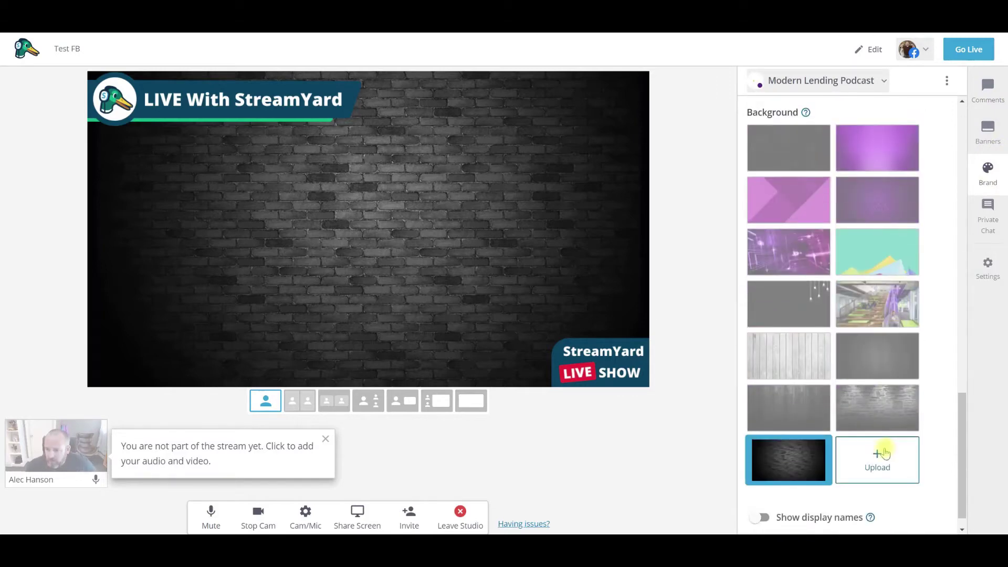
click(795, 460)
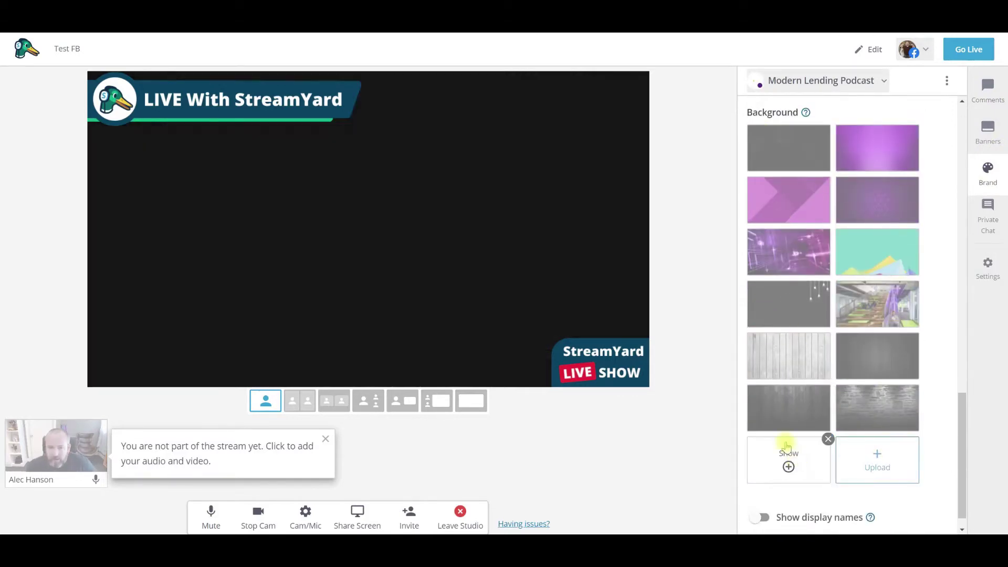
scroll(933, 210, up, 10)
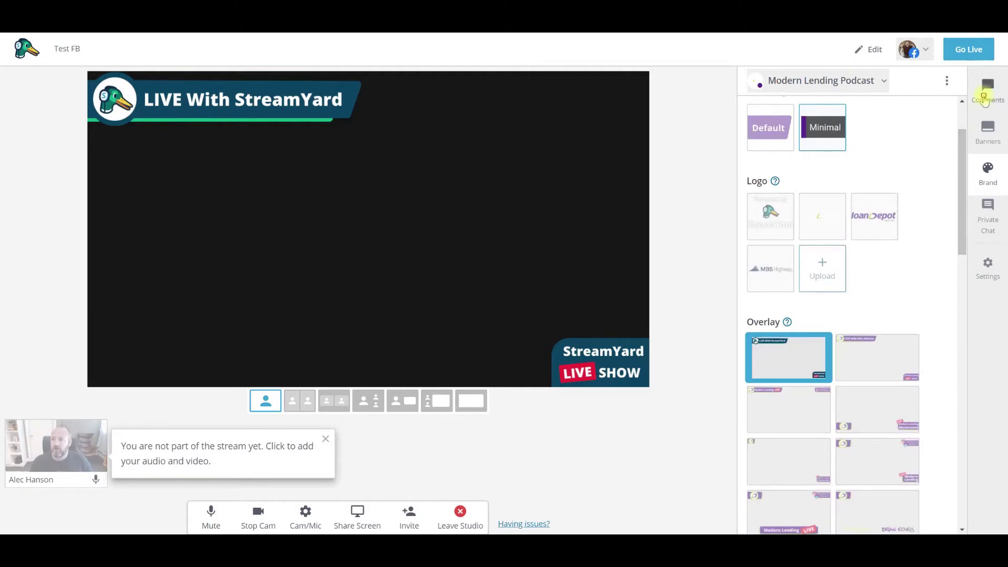
click(986, 92)
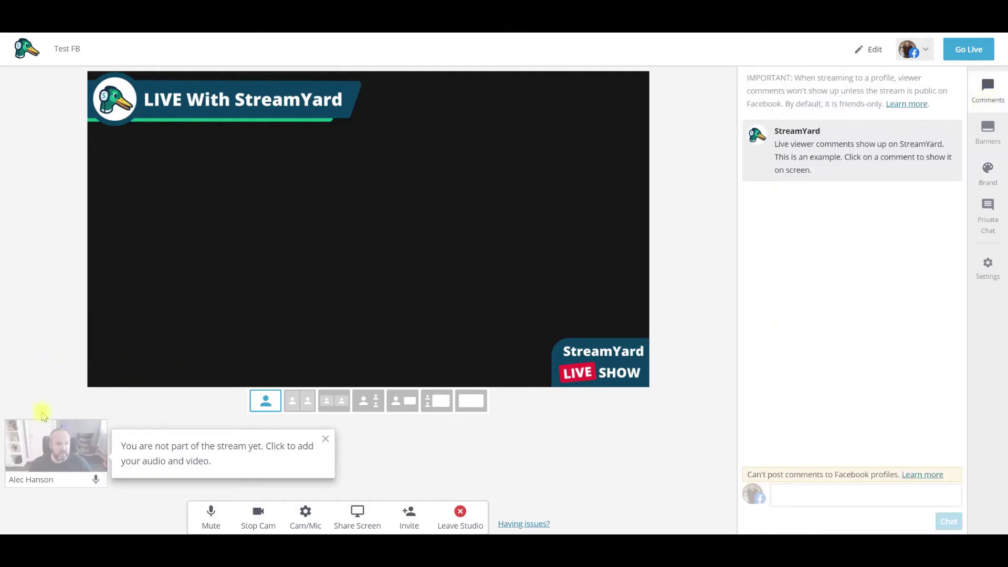
Add the host's camera to the stream, take it off, and add it again.
click(58, 441)
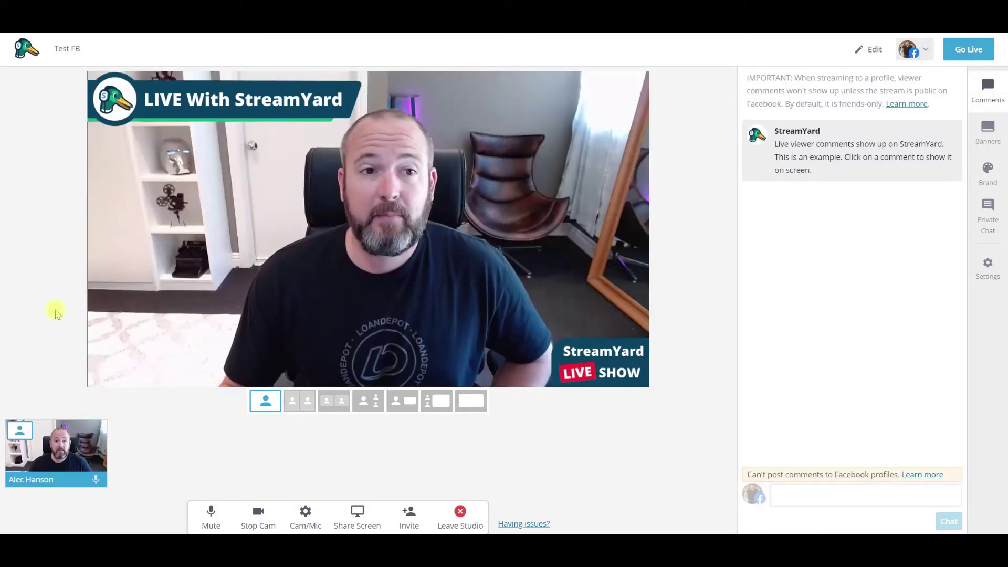
click(59, 440)
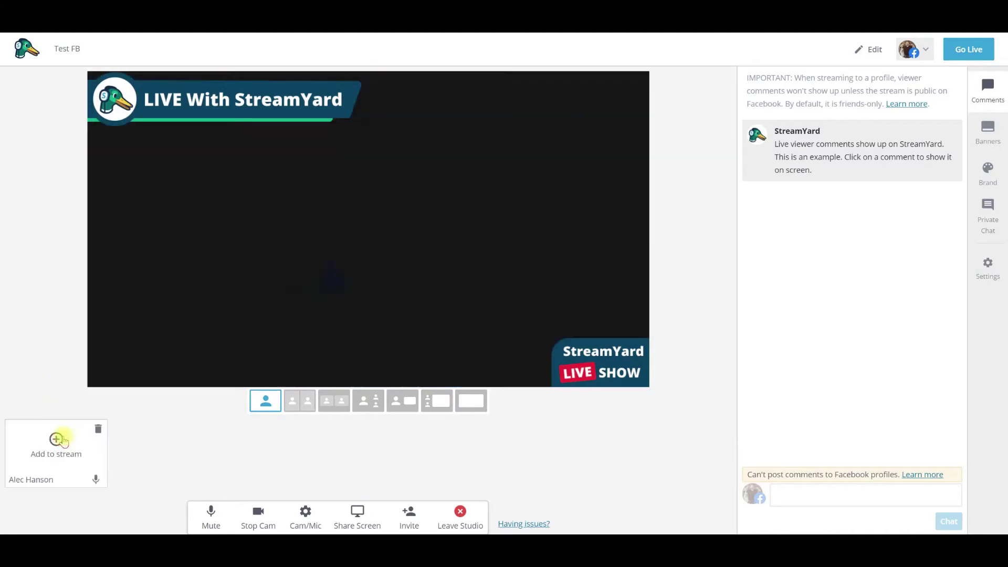
click(59, 440)
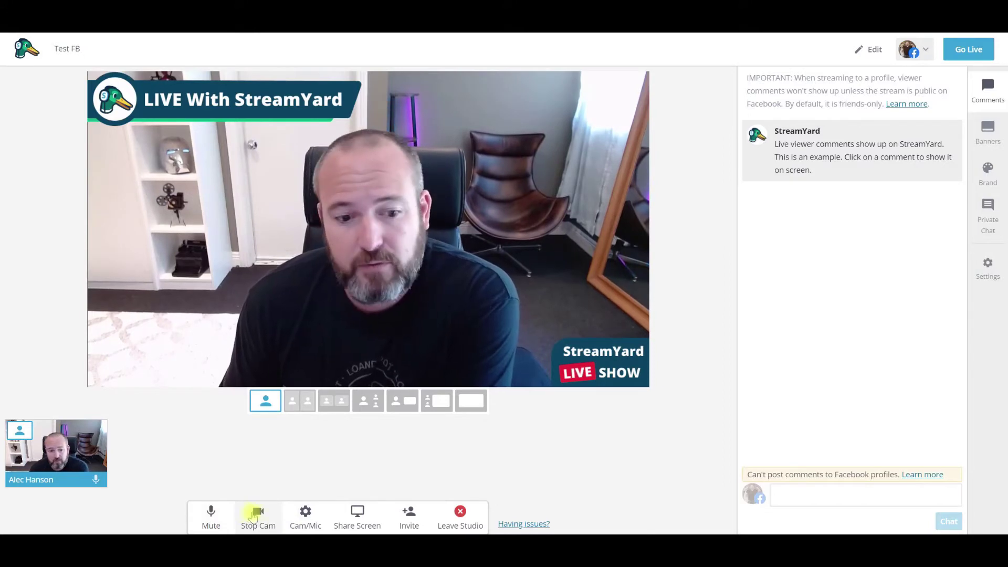
Check the available resolution options in the camera settings.
click(303, 513)
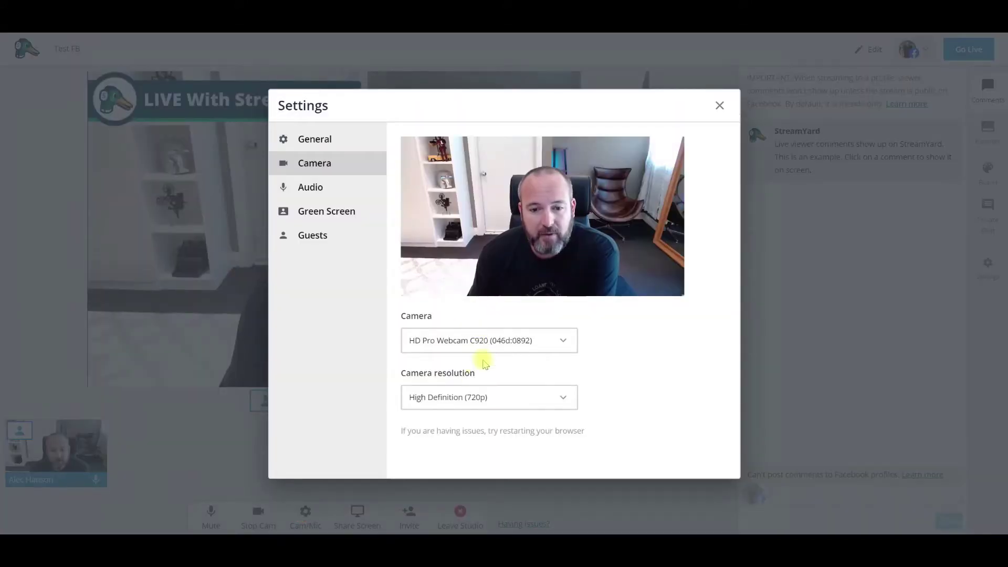
click(486, 397)
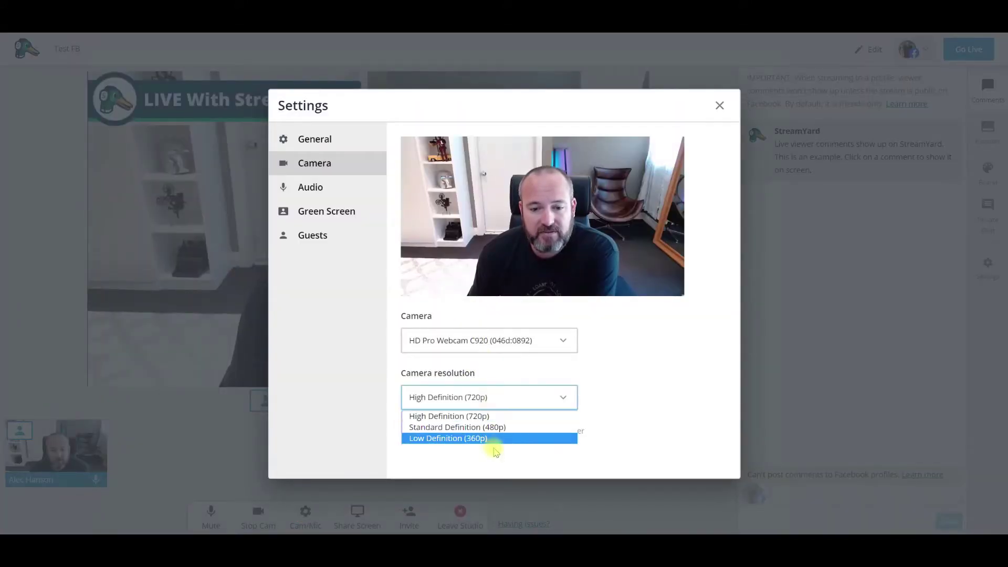
click(386, 326)
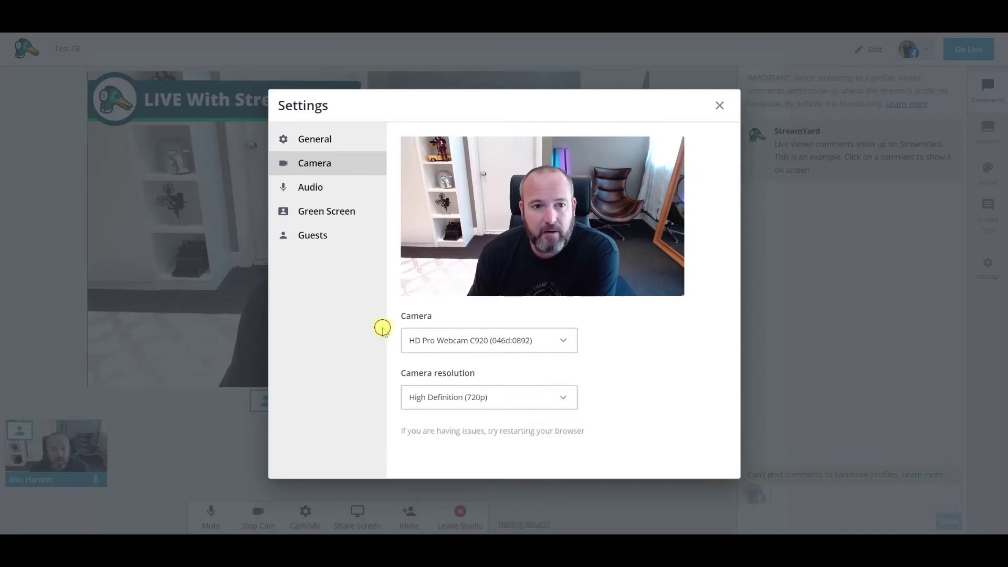
Set the speaker to Default - Speakers (Realtek(R) Audio) and review the guest settings before closing them.
click(332, 192)
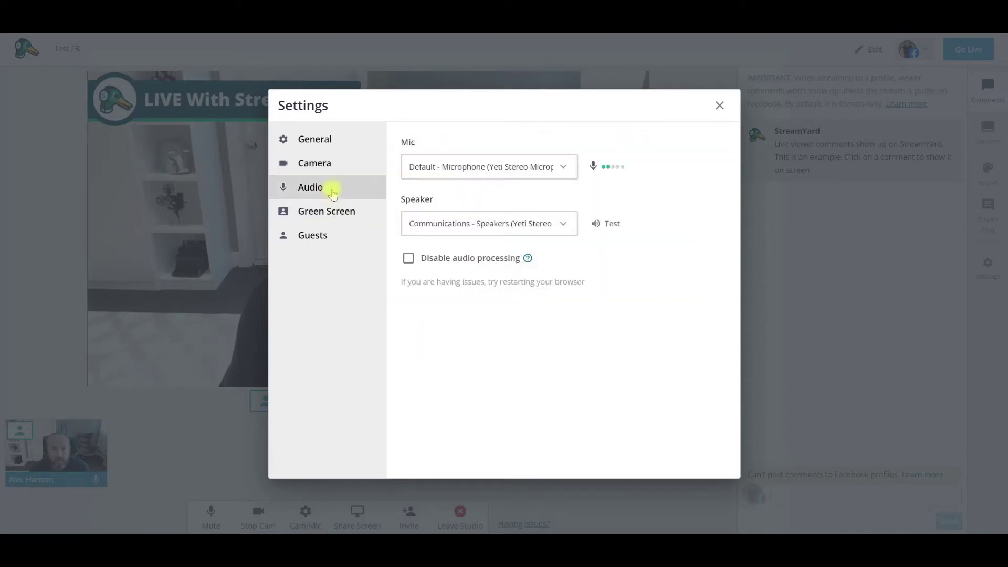
click(526, 220)
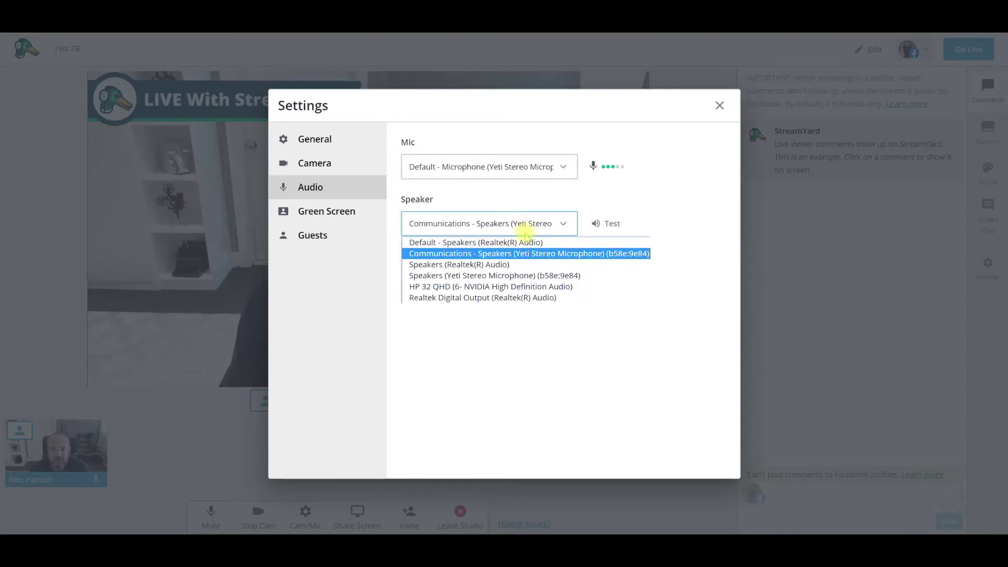
click(525, 242)
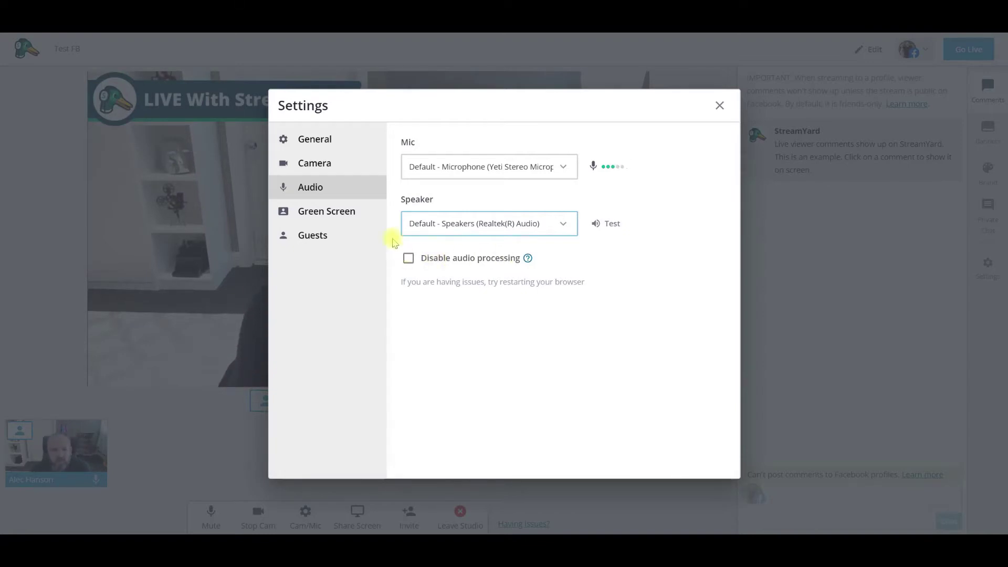
click(325, 236)
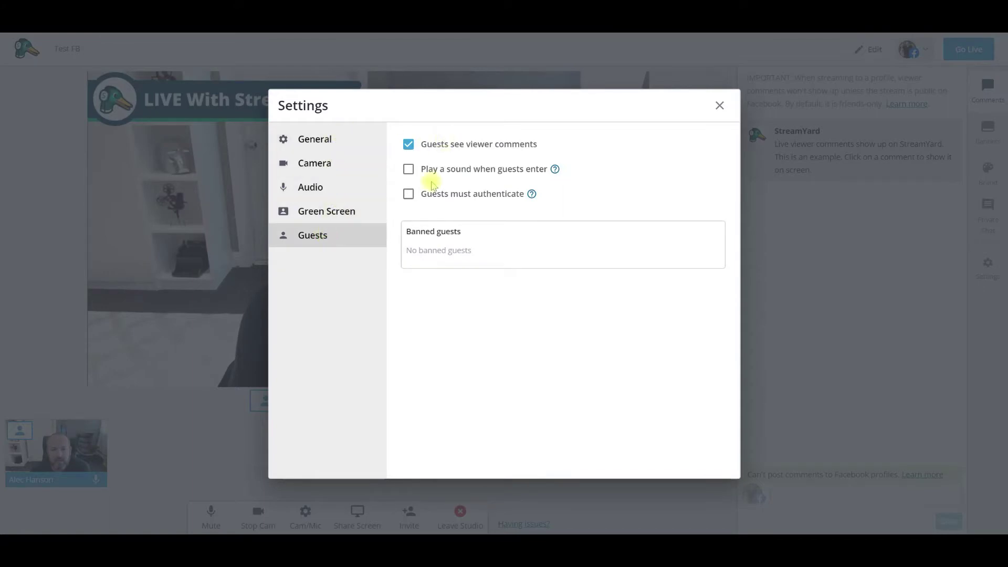
click(720, 105)
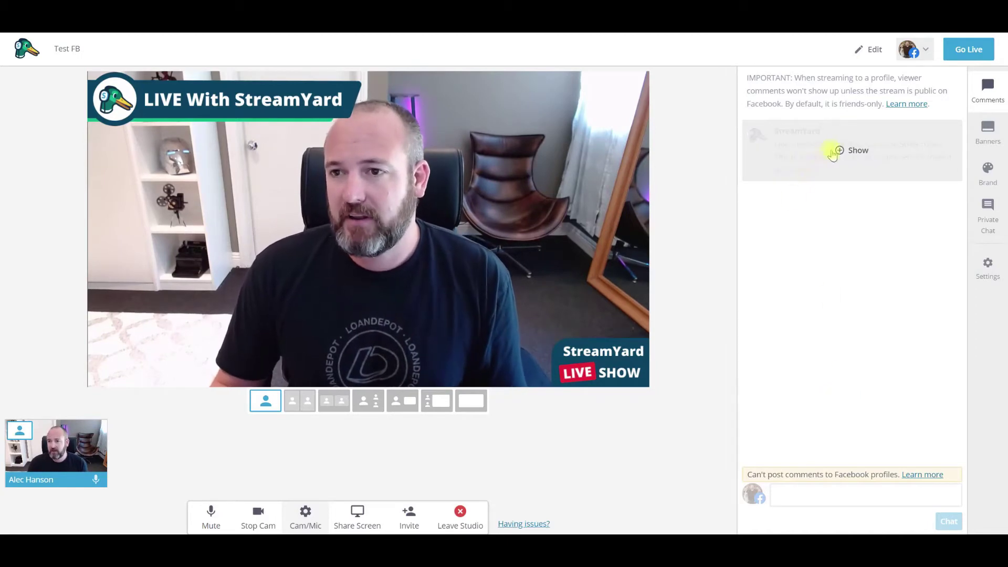
Show the example StreamYard comment on the stream and hide it again.
click(844, 151)
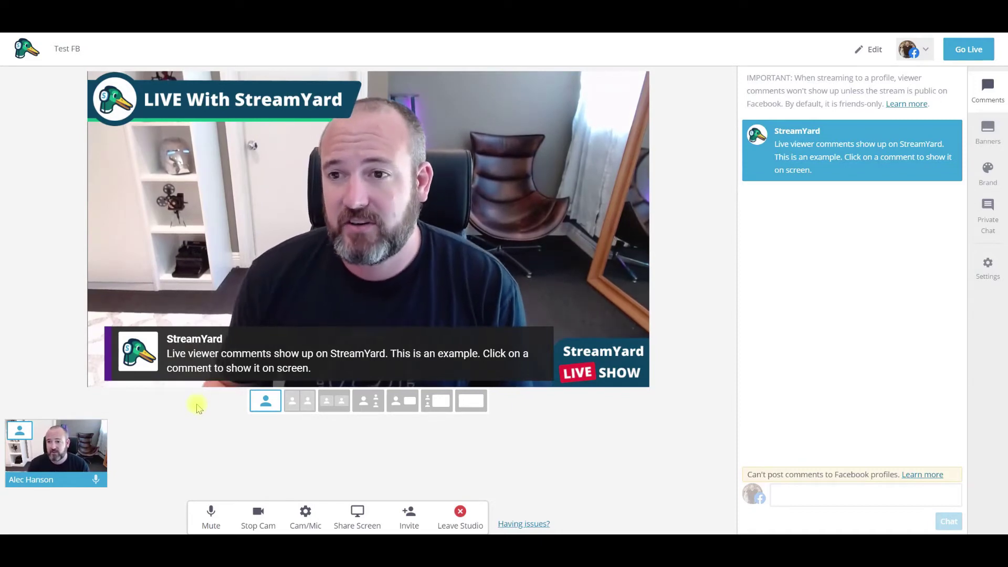
click(840, 153)
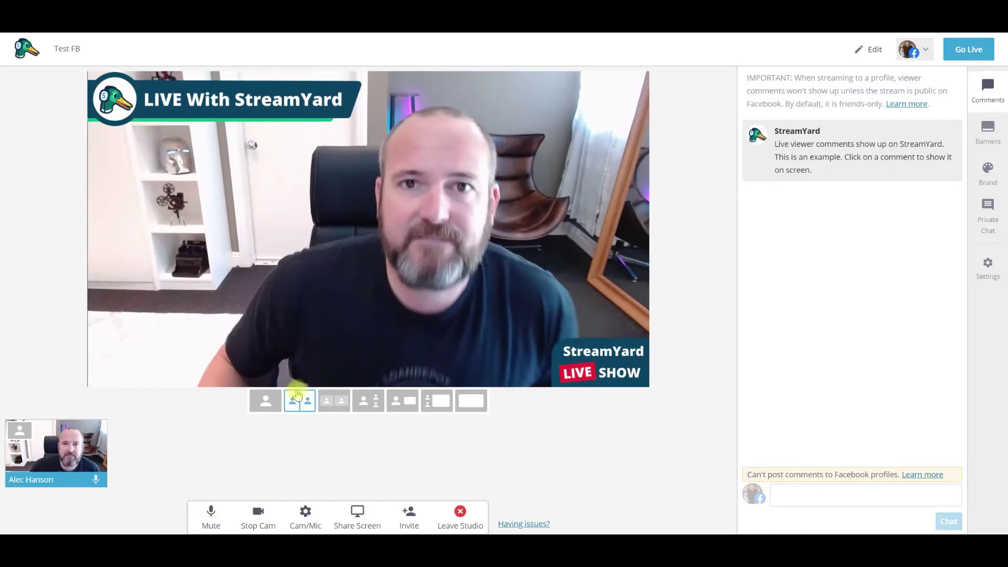
Share the Notifications | LinkedIn Chrome tab on the stream, using the layout with a small camera view beside the large shared screen.
click(375, 404)
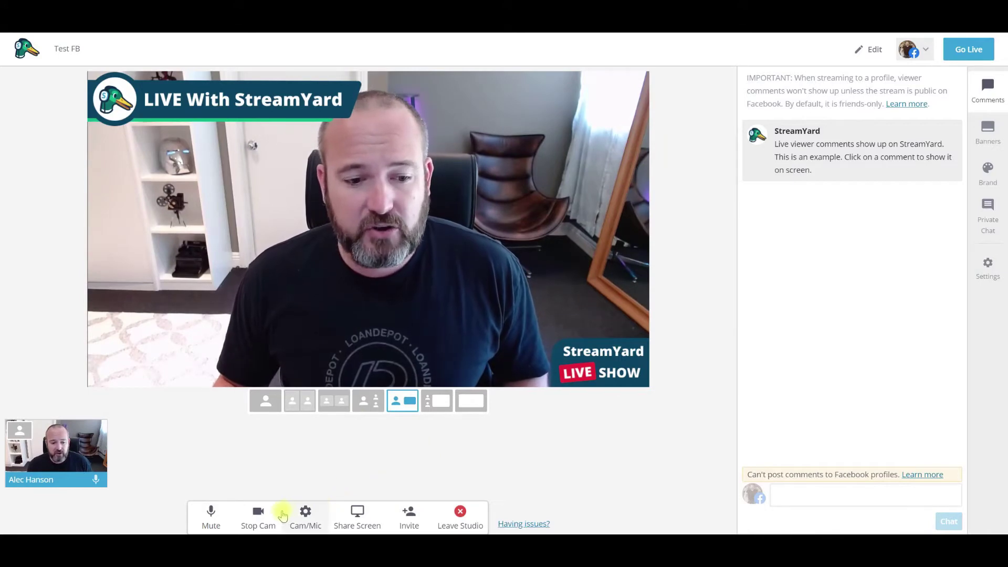
click(356, 514)
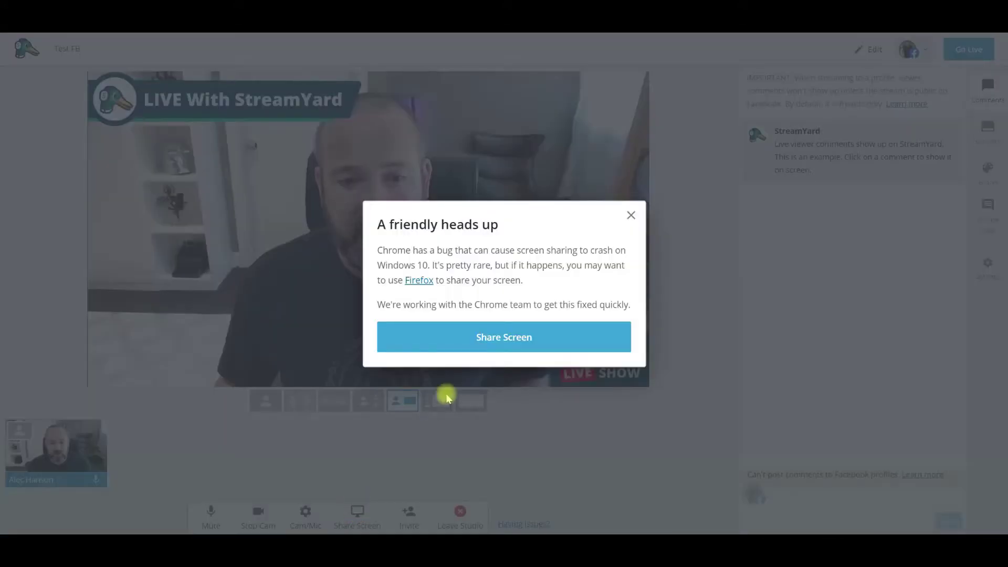
click(488, 342)
click(489, 89)
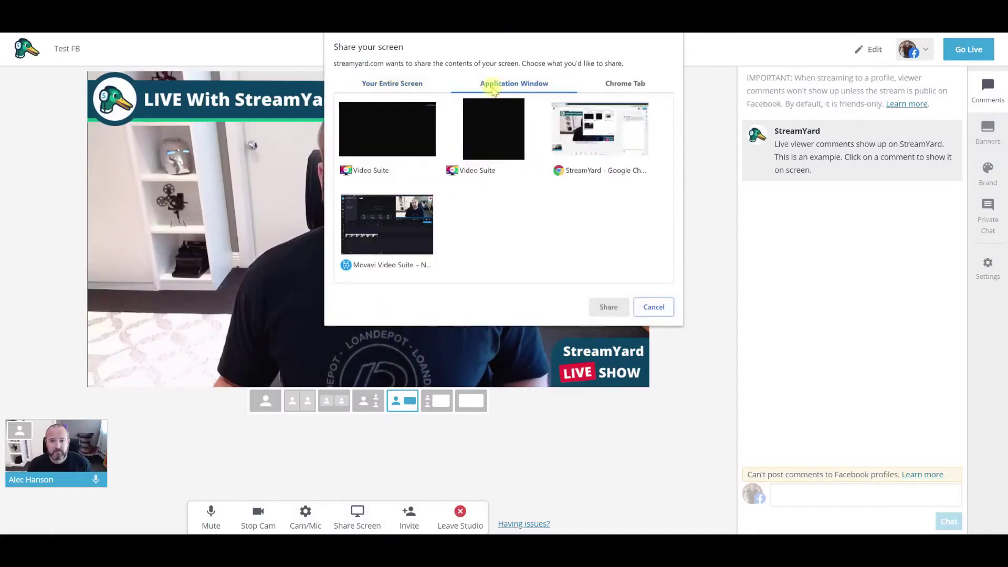
click(634, 87)
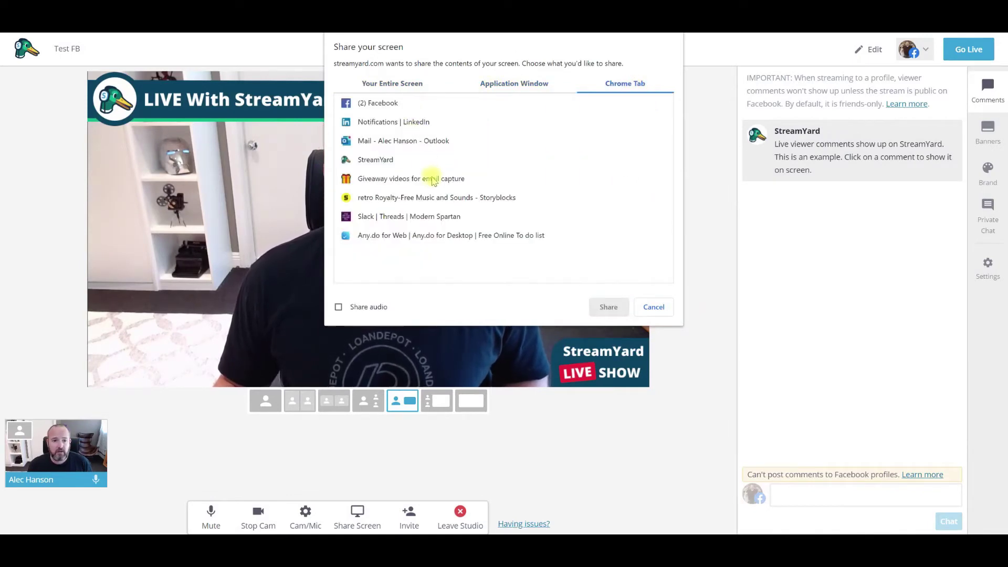
click(385, 124)
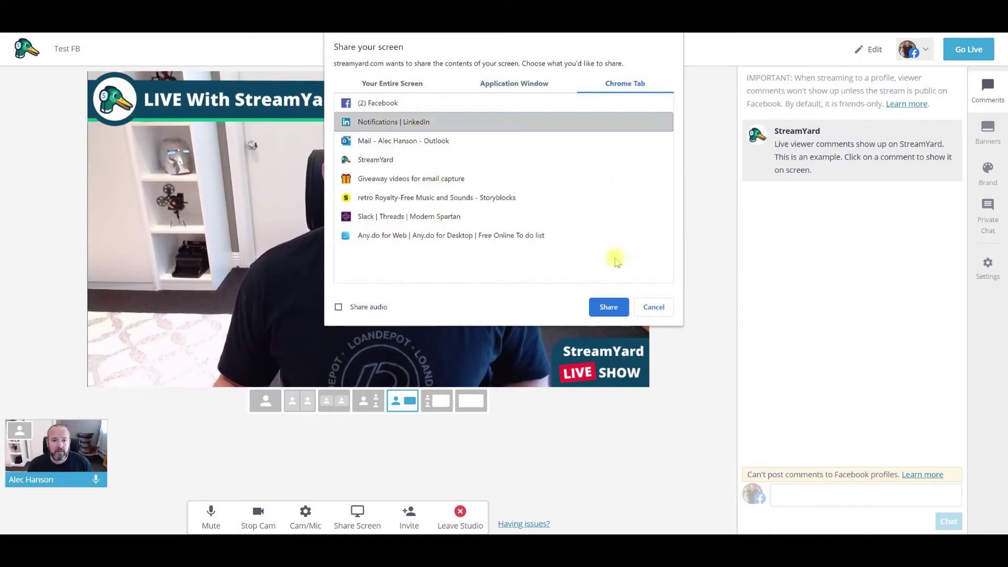
click(620, 306)
click(73, 217)
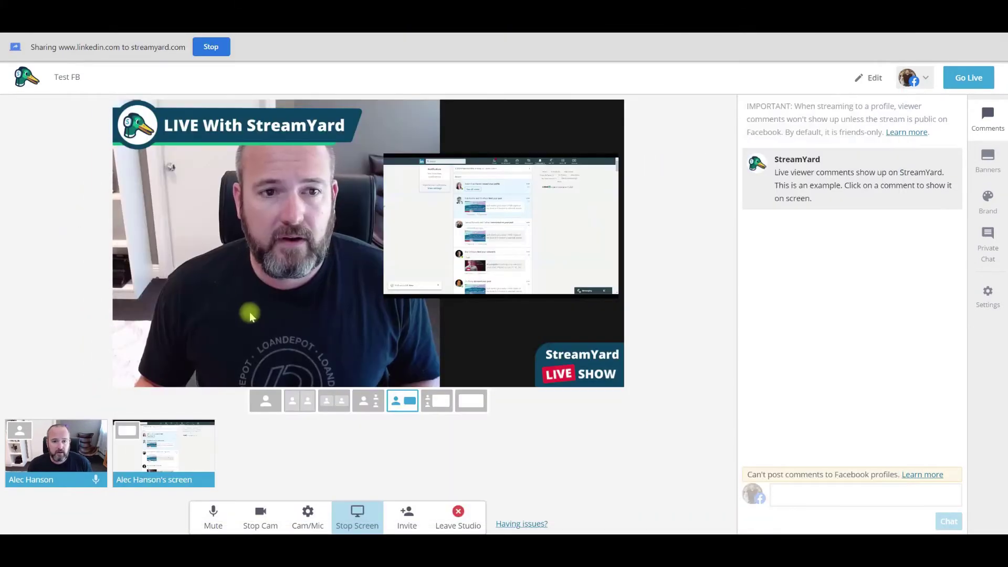
click(436, 401)
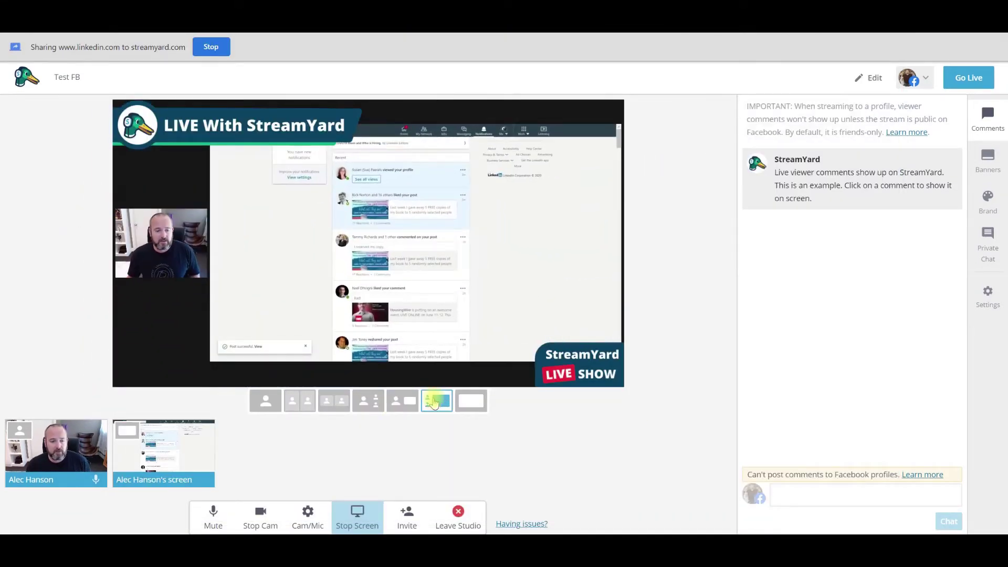
Preview the layout with only the shared screen, and return to the layout with the small camera view beside it.
click(471, 401)
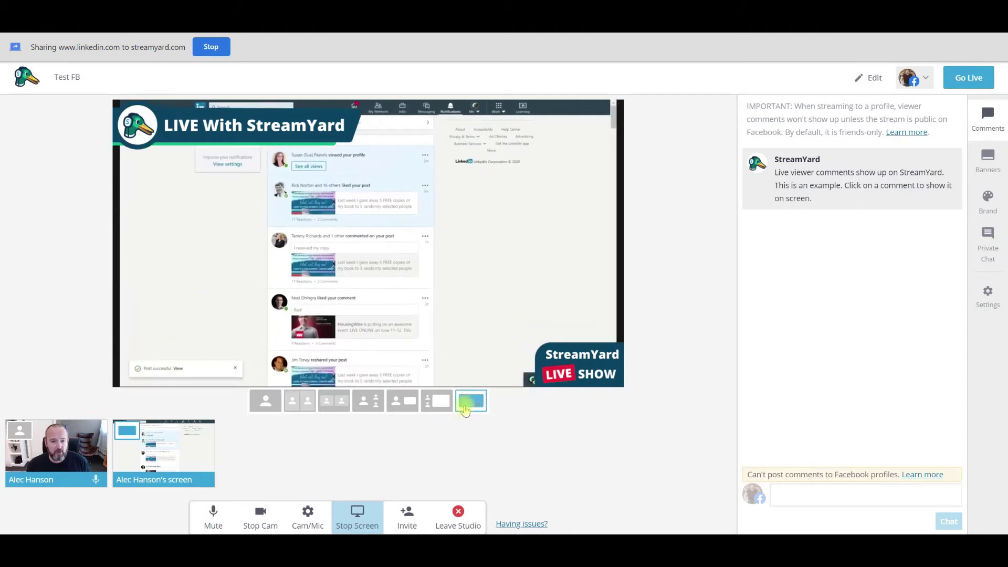
click(437, 404)
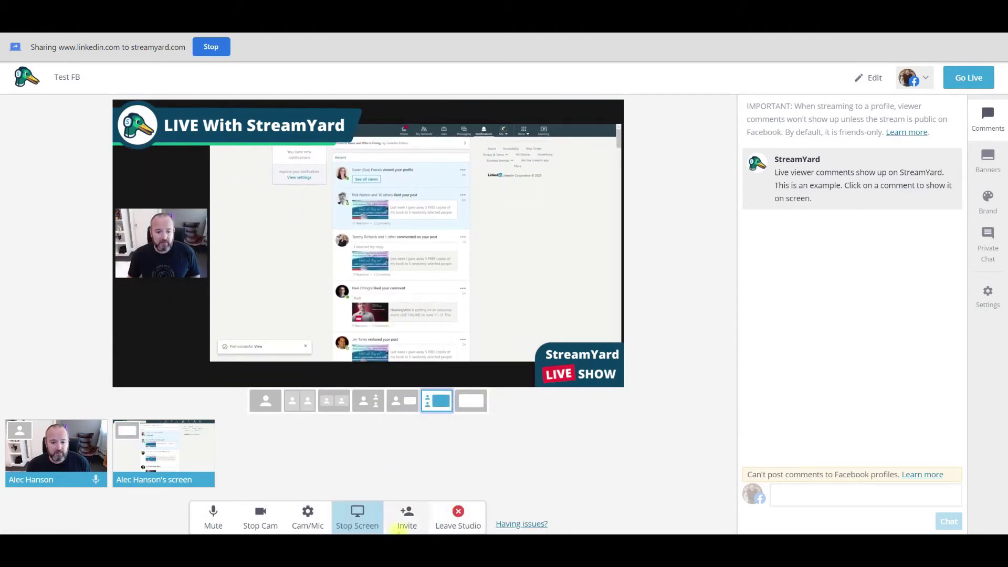
Bring up the Home feed in the shared LinkedIn tab, and remove the shared screen from the stream and the studio.
mouse_move(423, 551)
click(359, 494)
click(478, 85)
click(30, 196)
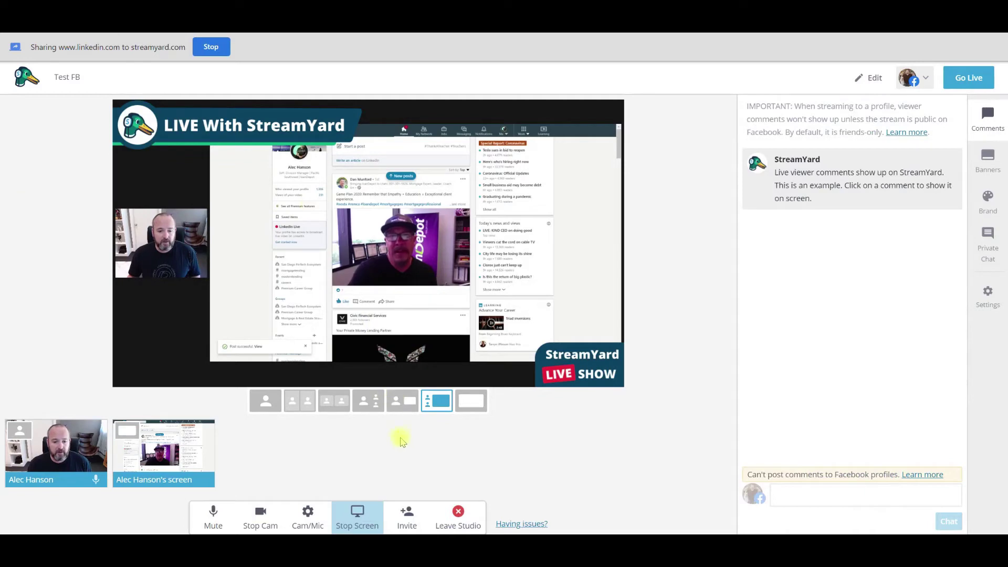
click(163, 446)
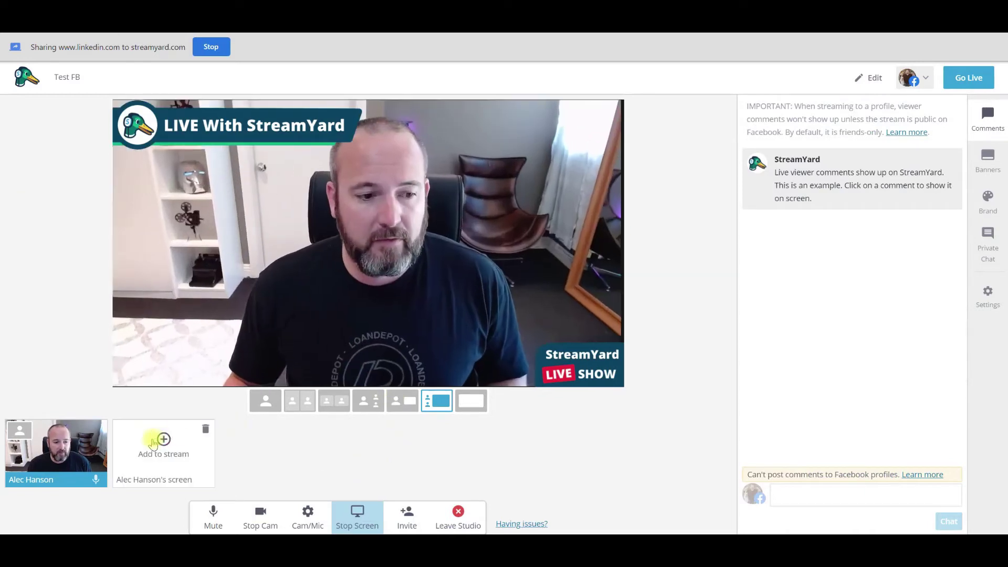
click(205, 431)
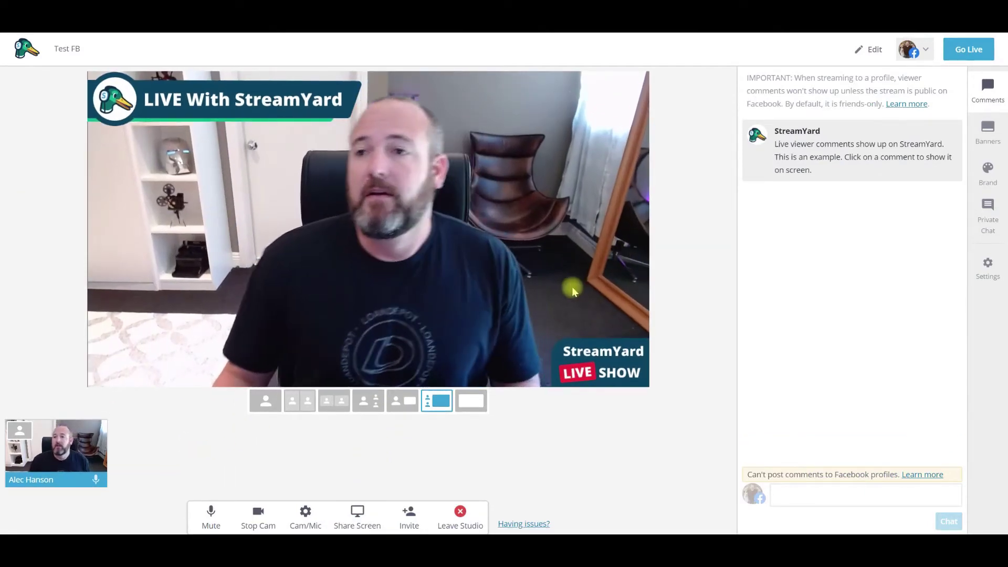
Create a non-scrolling banner reading "Hi Everyone!" in the Example banners folder.
click(986, 138)
mouse_move(856, 116)
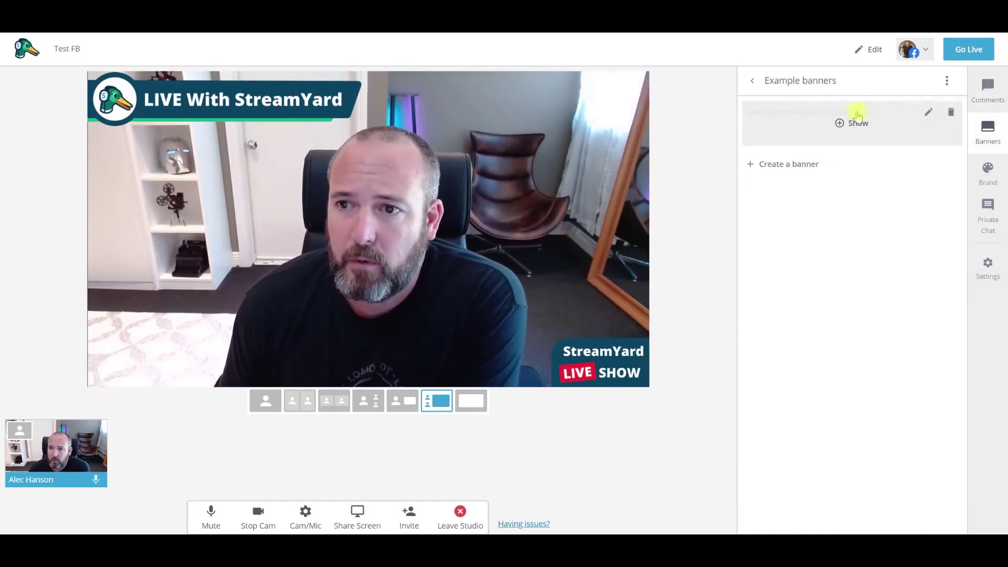
click(819, 163)
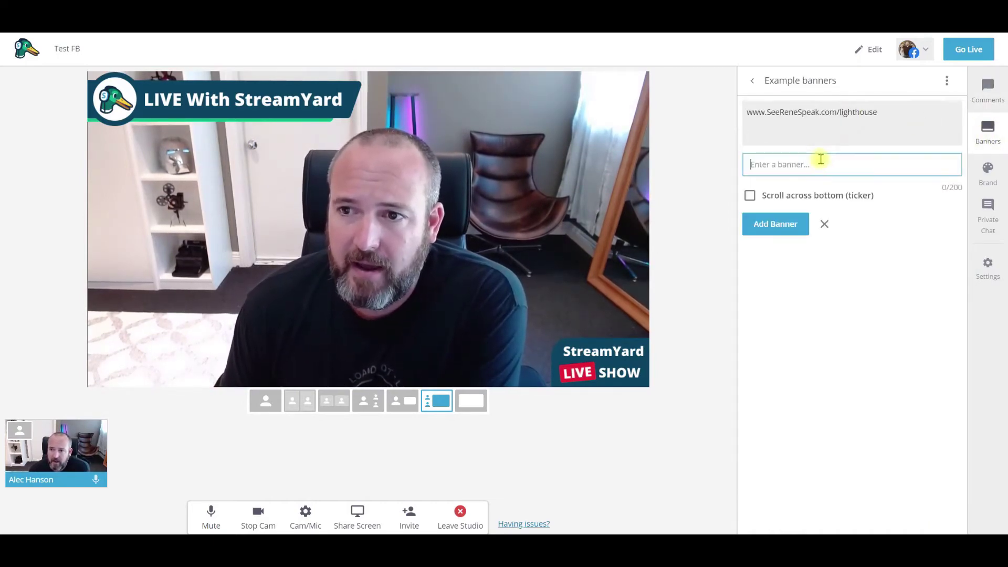
text(Hi Everyone!)
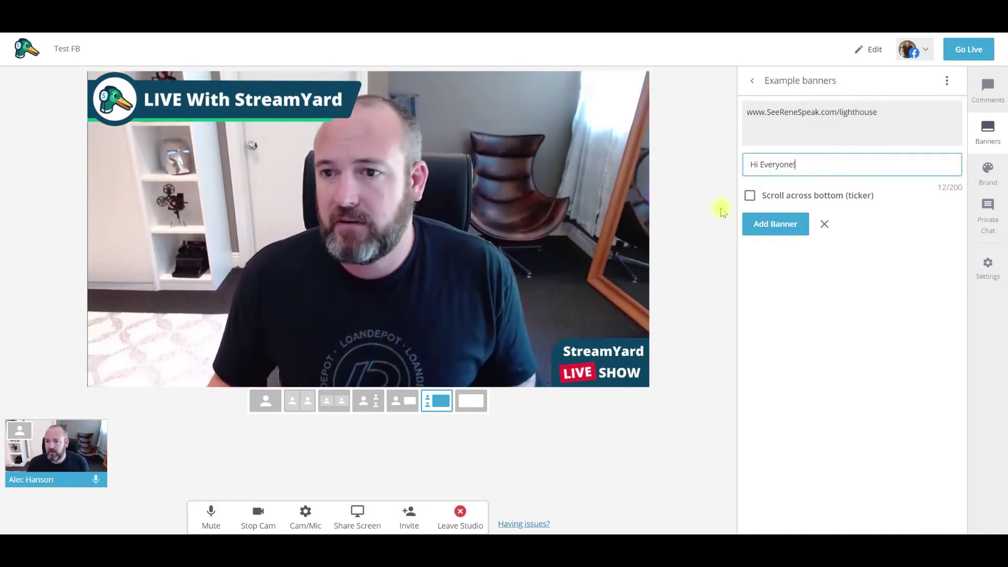
click(749, 196)
click(750, 196)
click(764, 223)
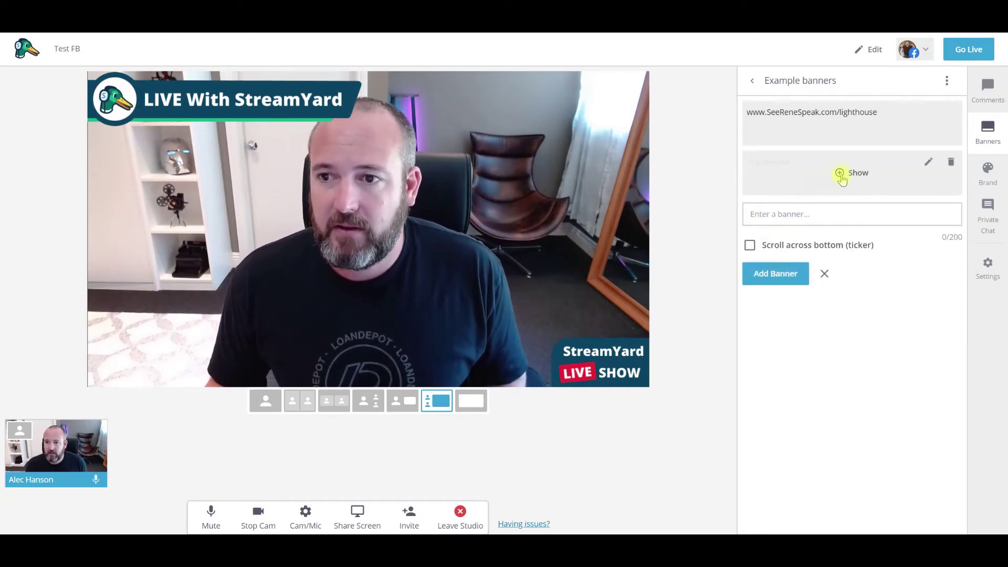
Show the "Hi Everyone!" banner on the stream and hide it again.
click(840, 173)
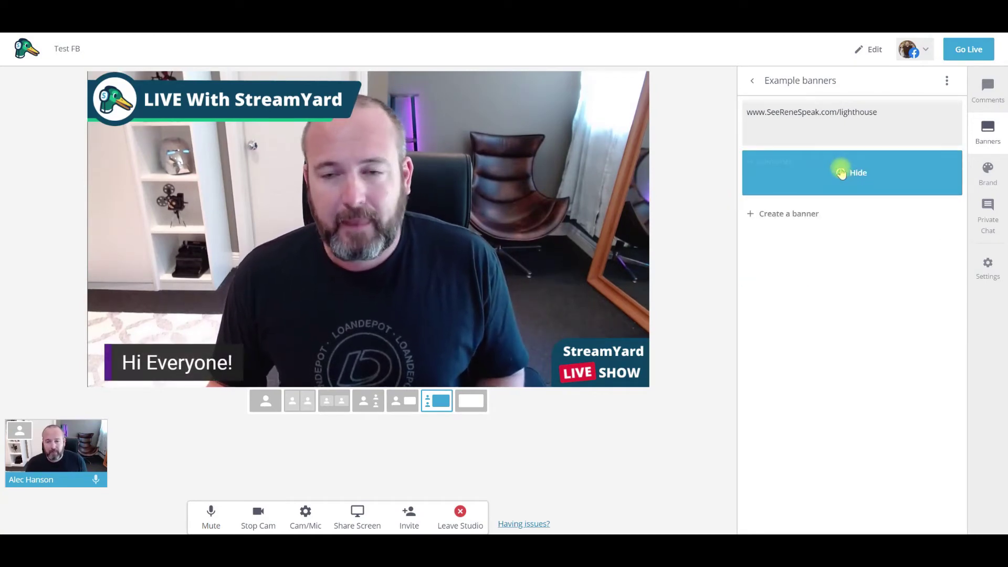
click(840, 175)
click(840, 175)
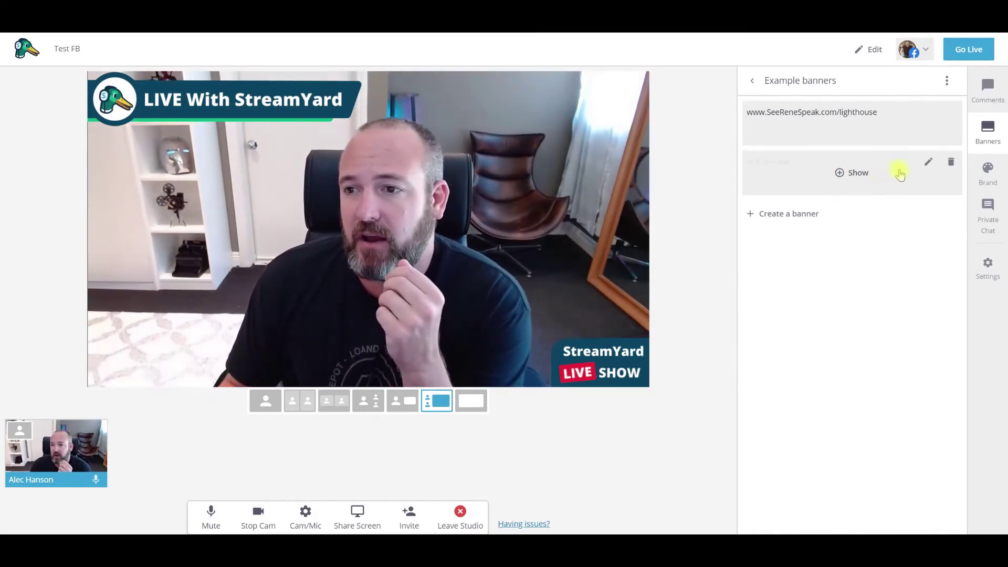
Change the "Hi Everyone!" banner text to "How much down payment do I need?" and show it on the stream.
click(928, 162)
triple_click(838, 164)
text(How much downpayment do I need?)
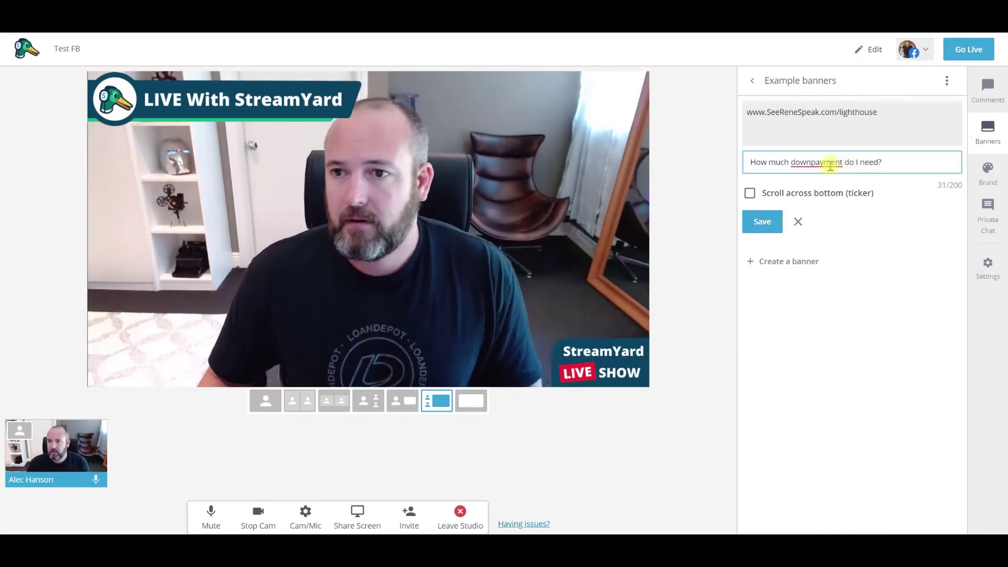
click(814, 163)
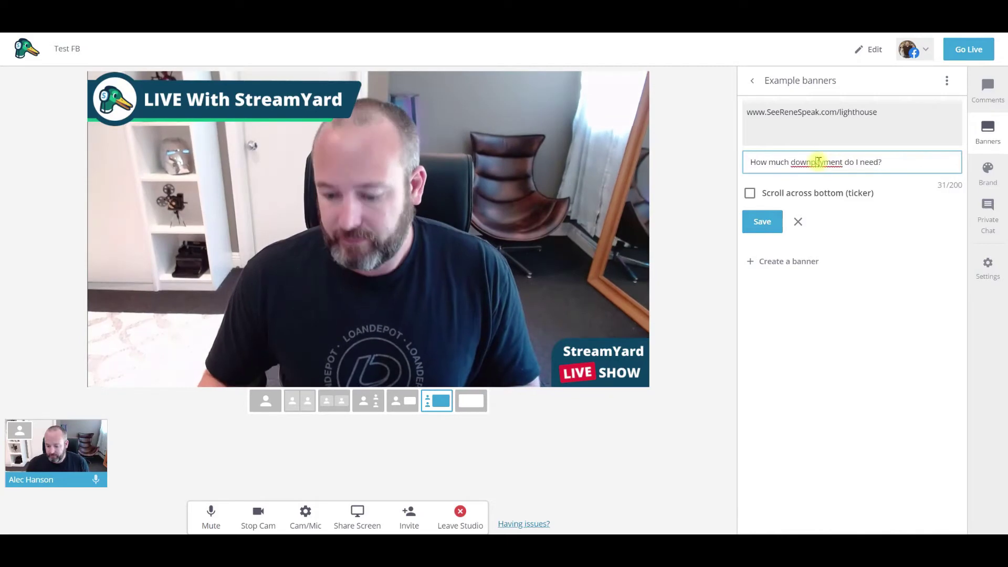
click(762, 222)
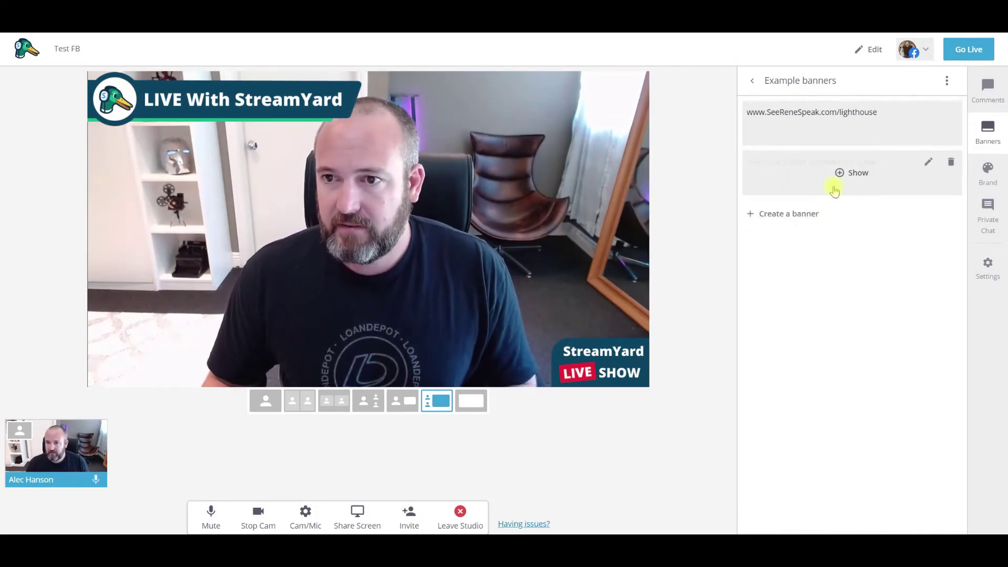
click(835, 191)
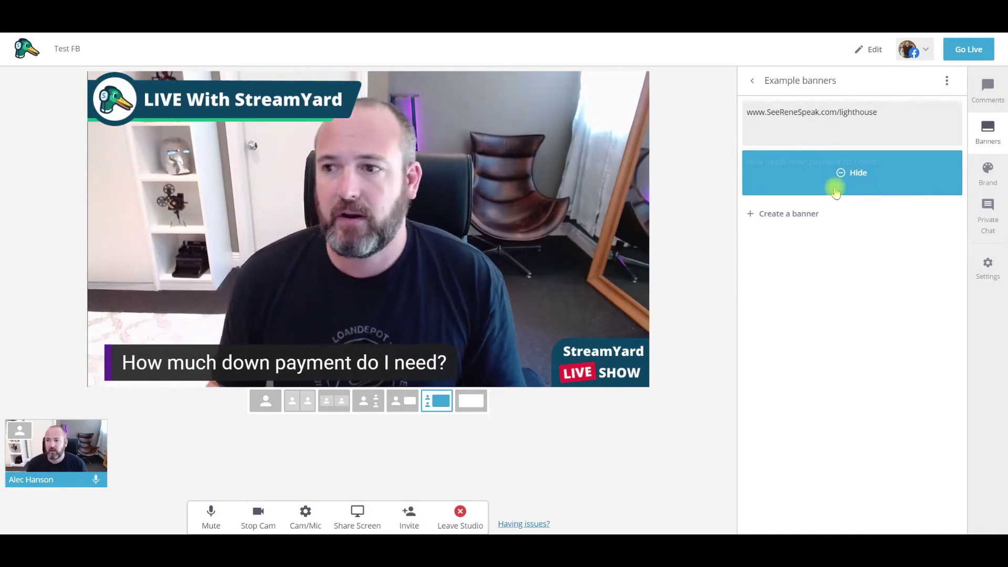
Set the brand theme to Default and show the example StreamYard comment on the stream.
click(987, 98)
click(987, 173)
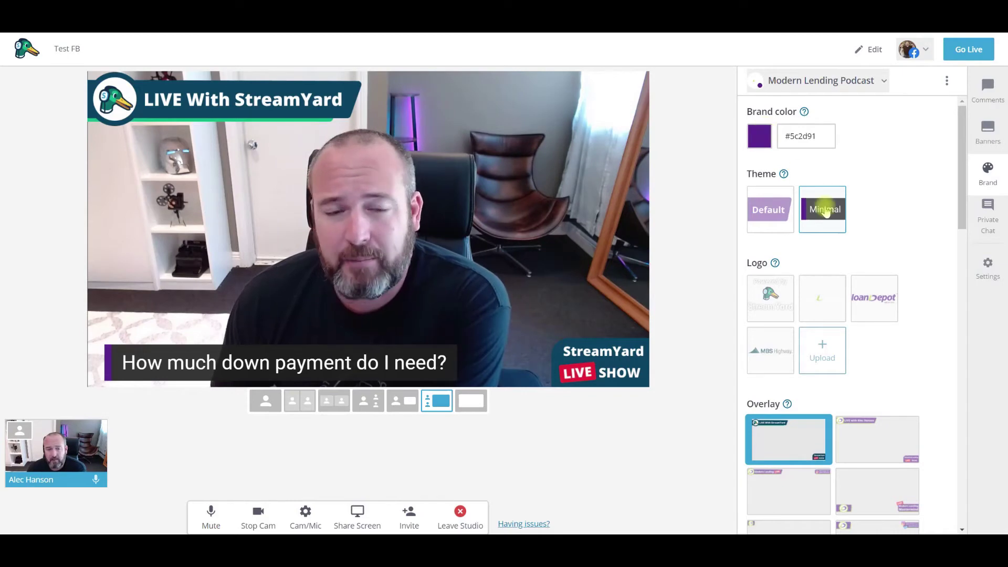
click(772, 211)
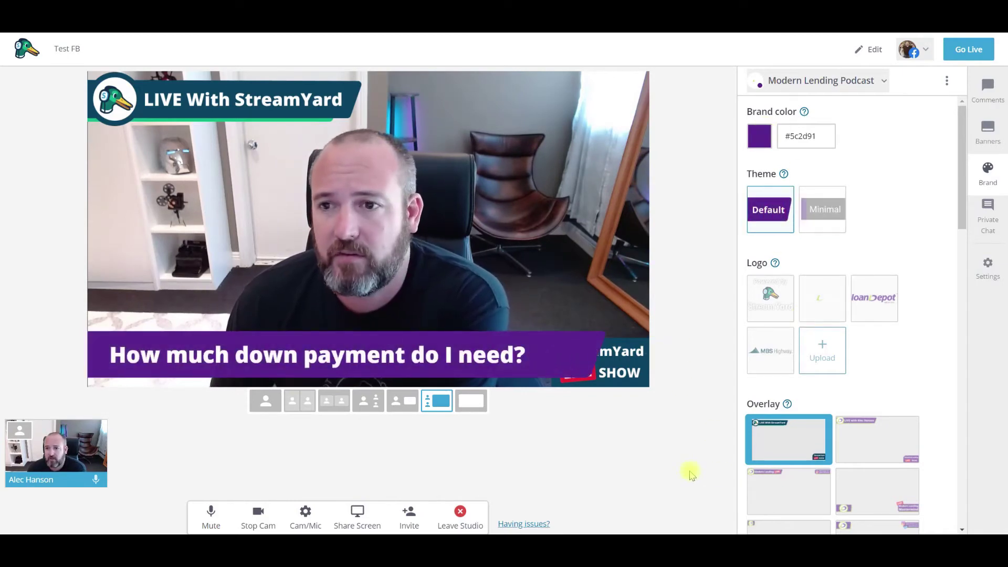
click(987, 89)
click(853, 142)
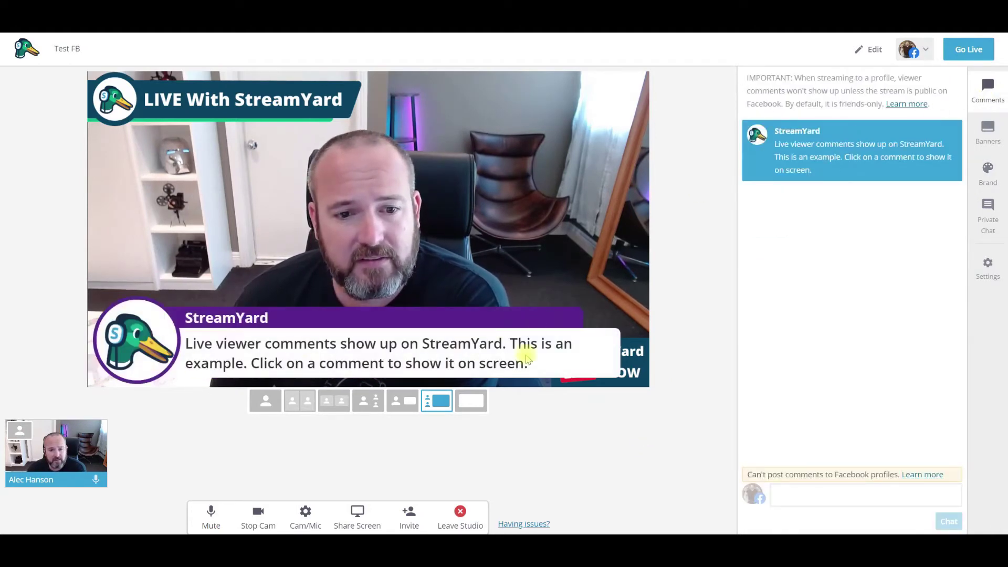
Set the brand theme to Minimal and show the "How much down payment do I need?" banner on the stream.
click(986, 136)
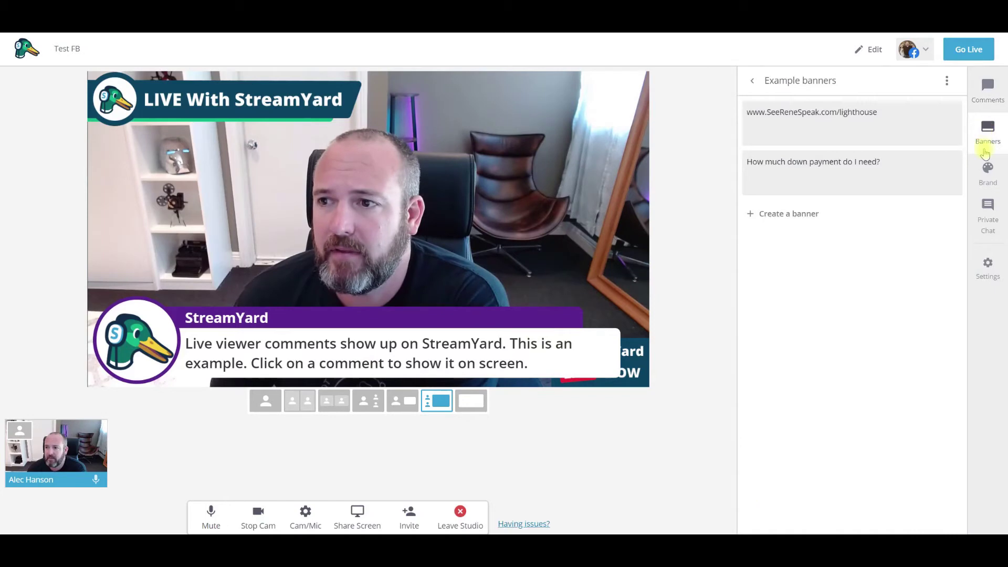
click(987, 167)
click(822, 209)
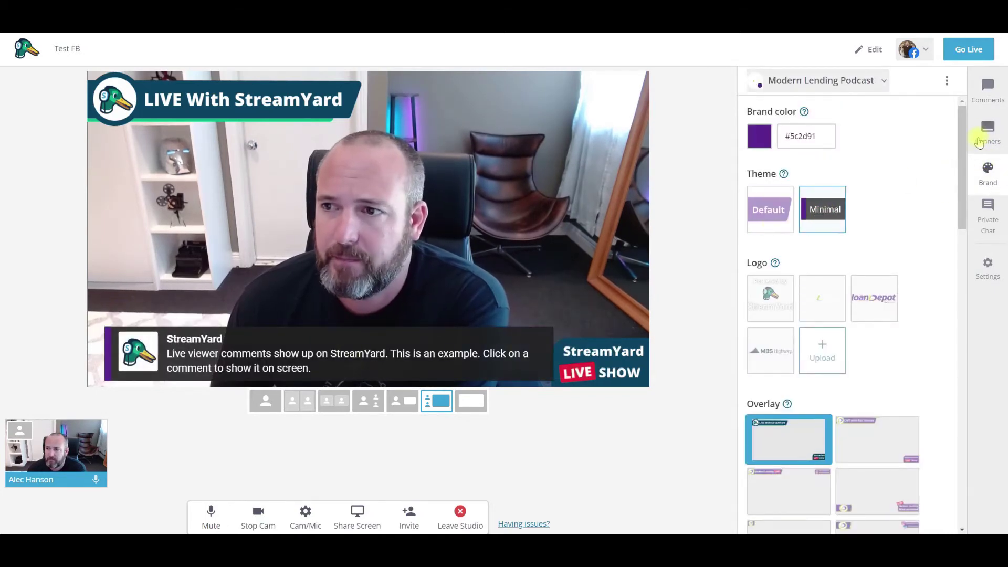
click(986, 92)
click(789, 150)
Try the Powered by StreamYard logo, the one beside it and the loanDepot logo on the stream, and hide the logo.
click(989, 167)
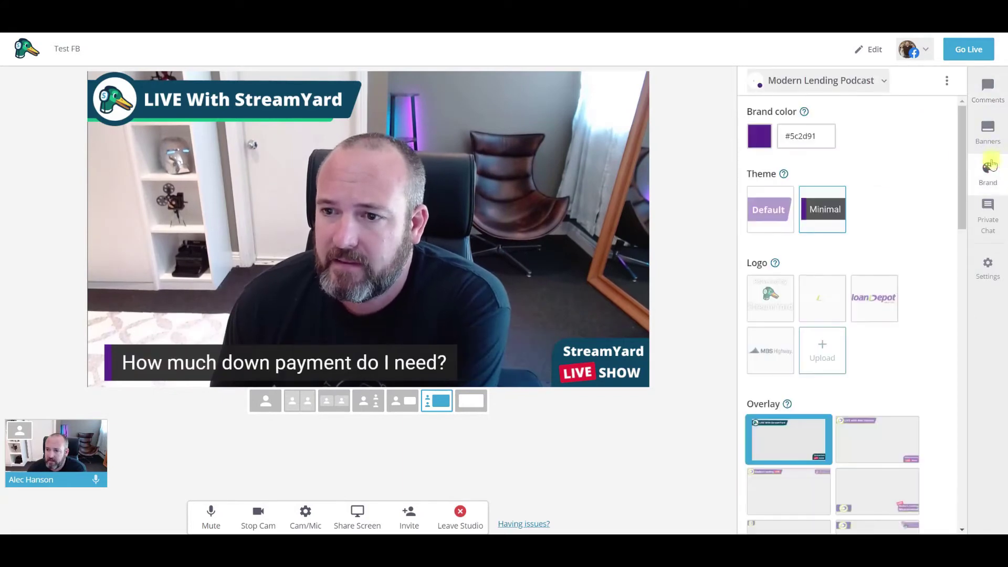
click(769, 298)
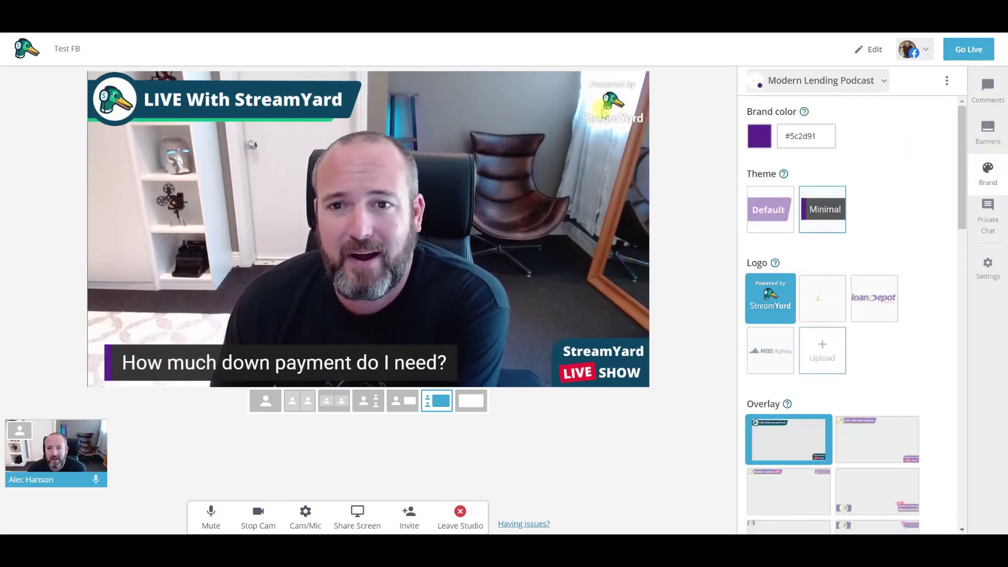
click(822, 306)
click(882, 307)
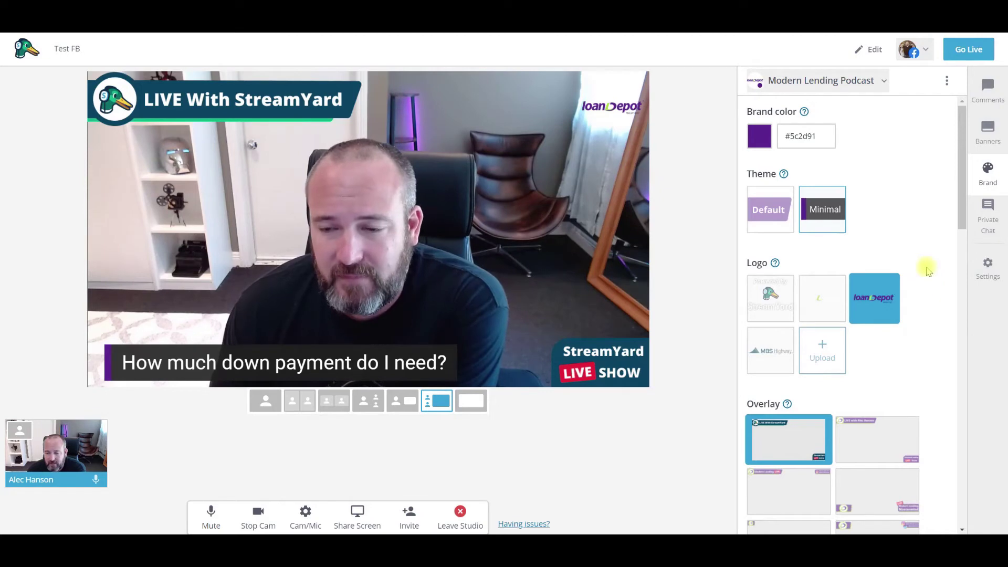
click(879, 300)
scroll(910, 347, down, 5)
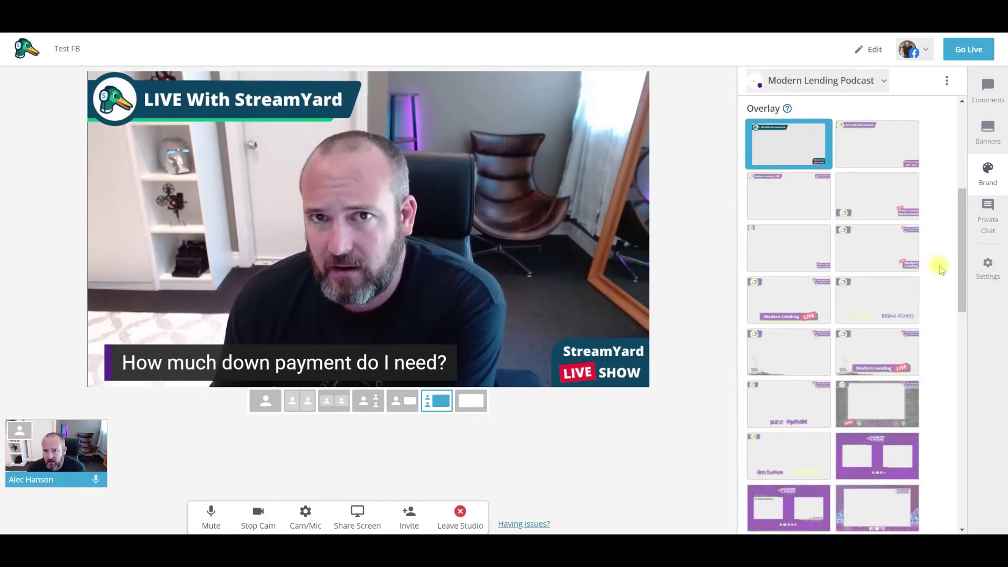
Hide the down payment banner, change its text to "FIGMA.com" and show it on the stream.
click(997, 128)
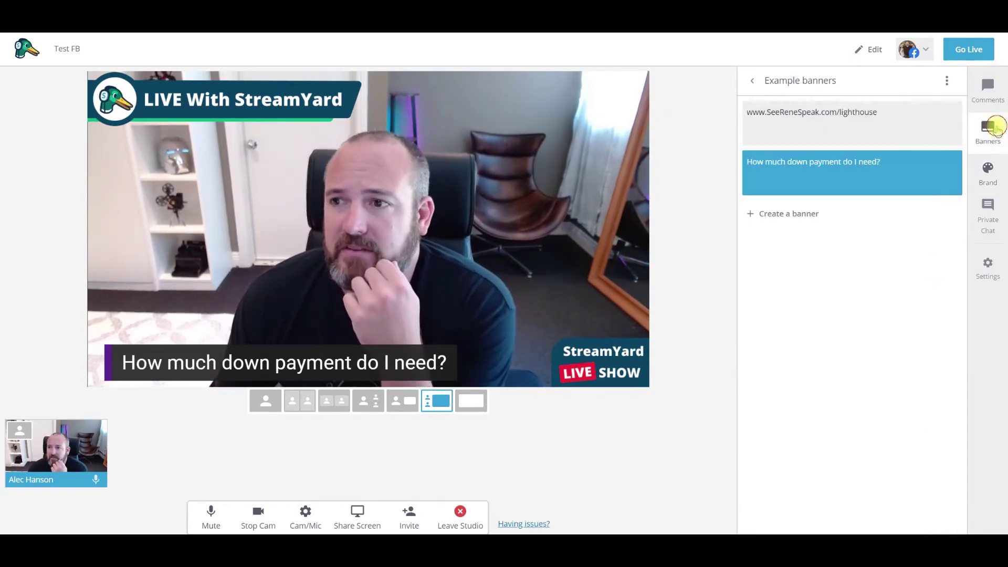
click(867, 169)
click(930, 162)
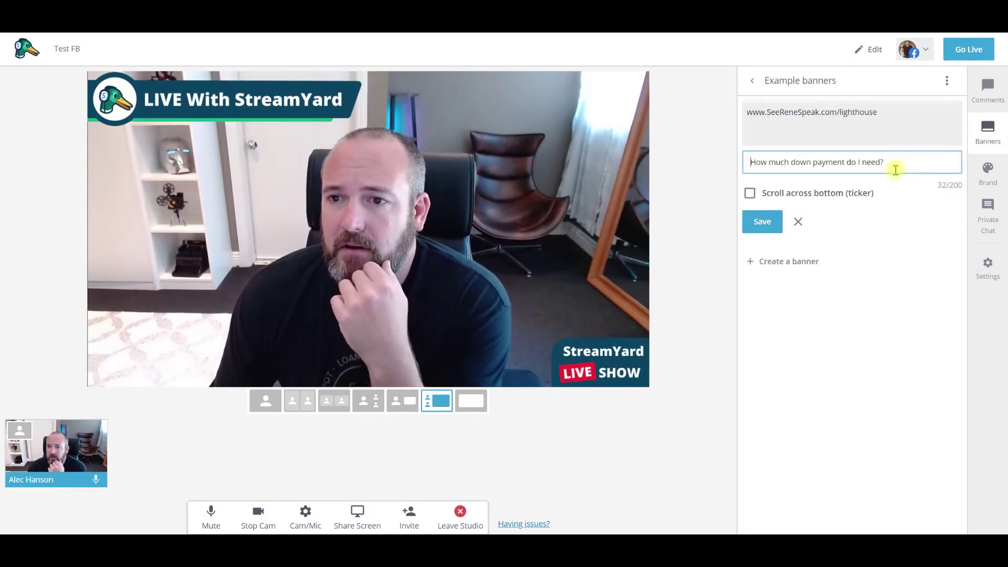
key(ctrl+a)
text(FIGMA)
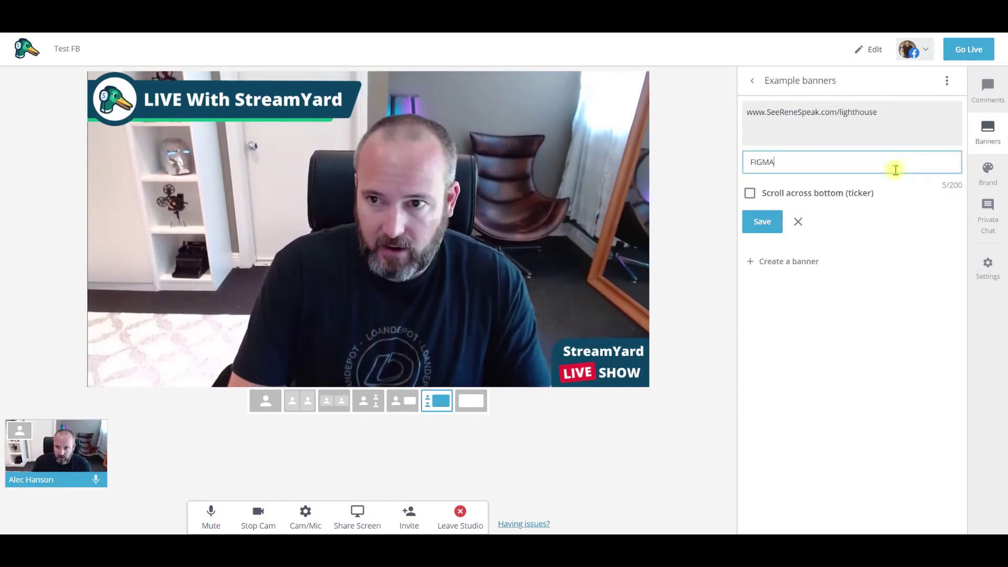
click(758, 221)
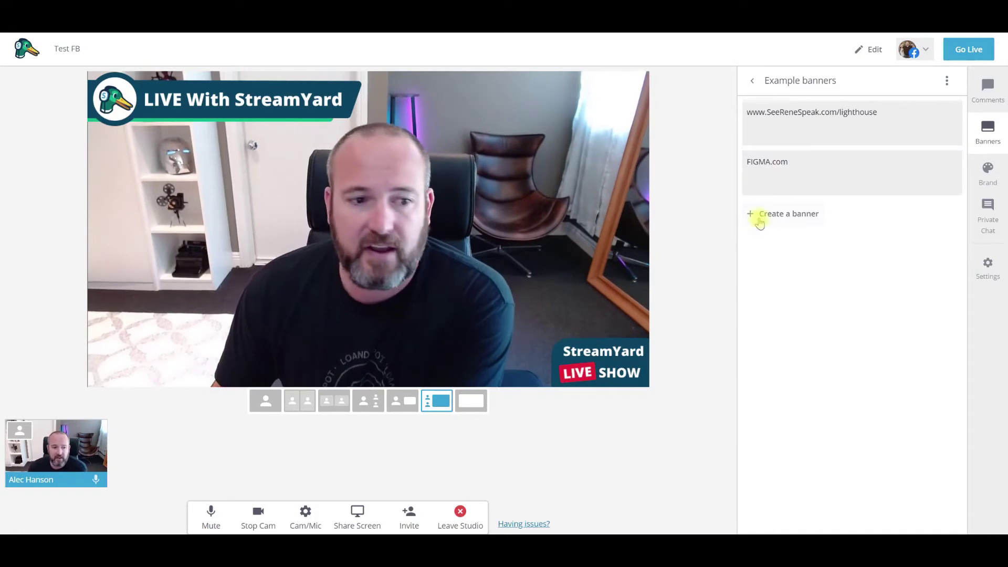
click(787, 181)
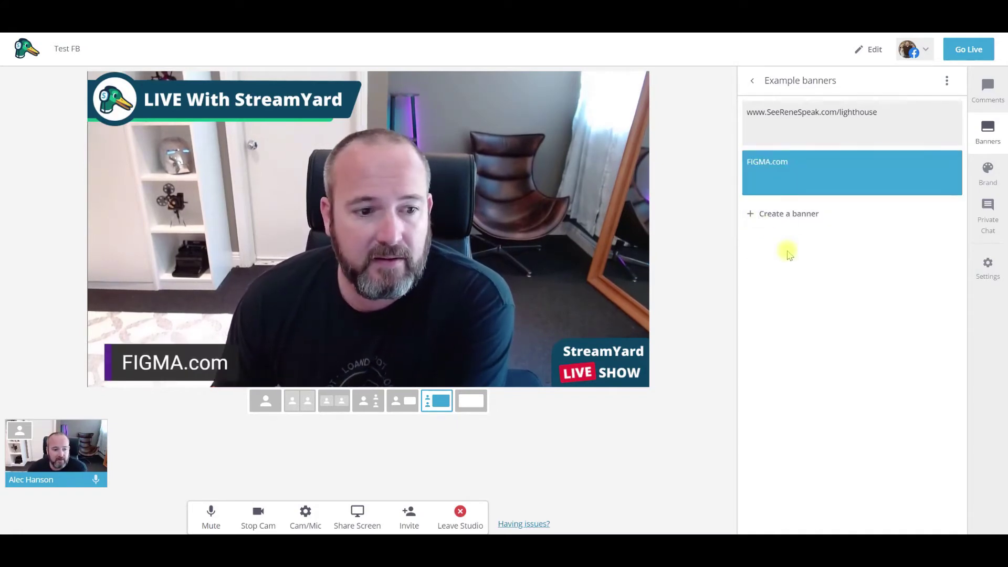
Compare the purple #ModernLending LIVE Show overlay with the LIVE With StreamYard overlay by alternating them on the stream, ending on the StreamYard one.
click(983, 169)
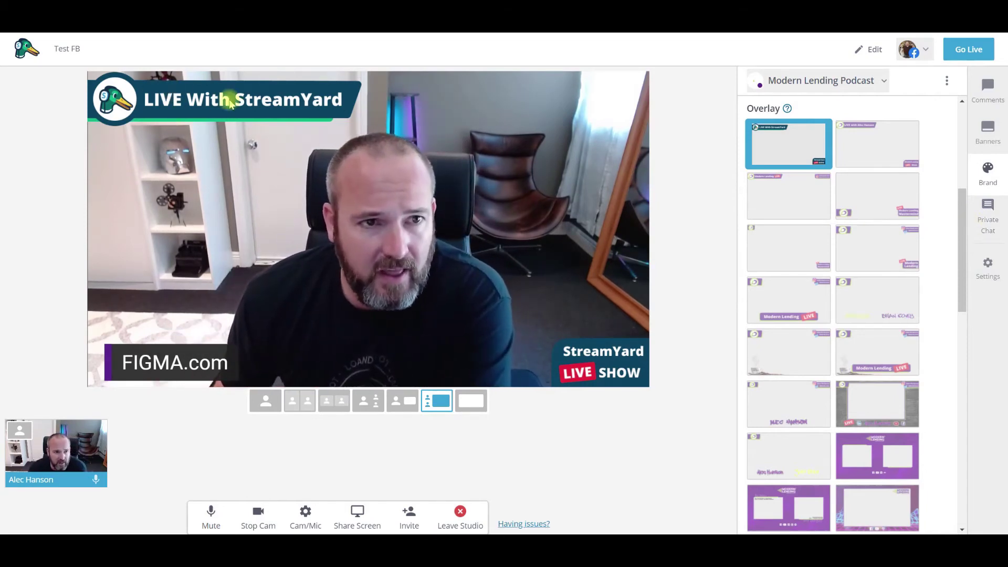
mouse_move(877, 150)
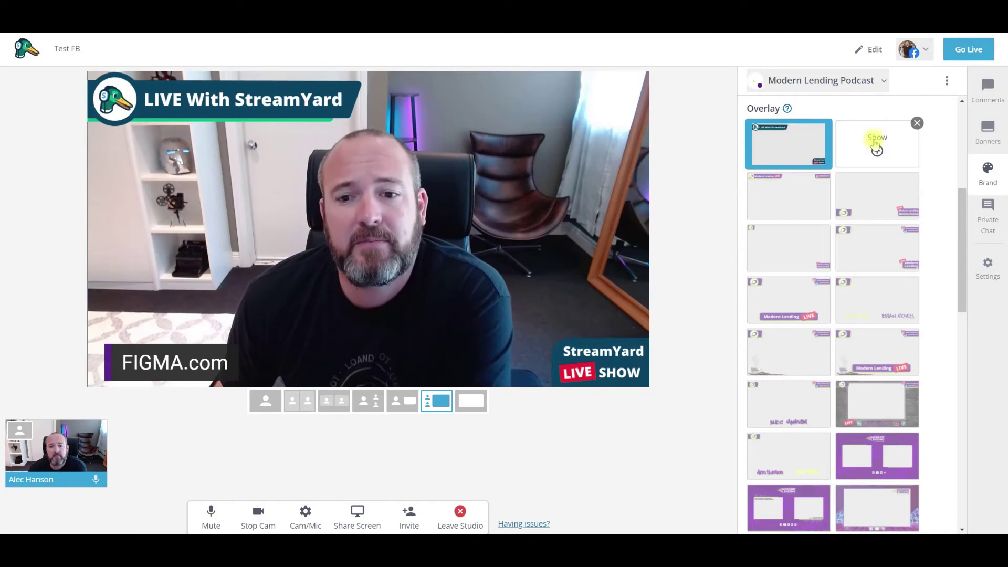
click(877, 144)
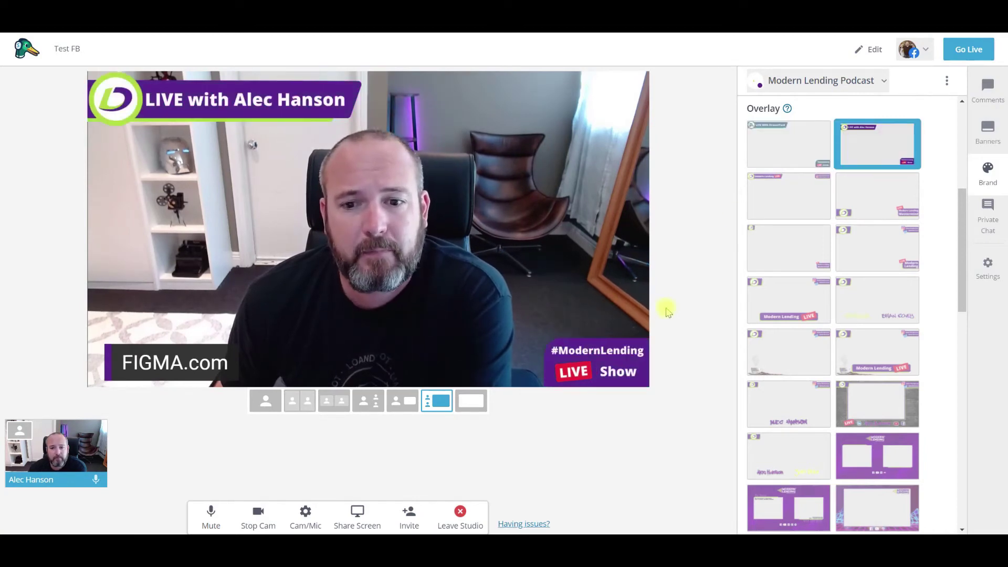
click(788, 144)
click(877, 146)
click(817, 149)
click(861, 144)
click(812, 150)
click(849, 153)
click(789, 151)
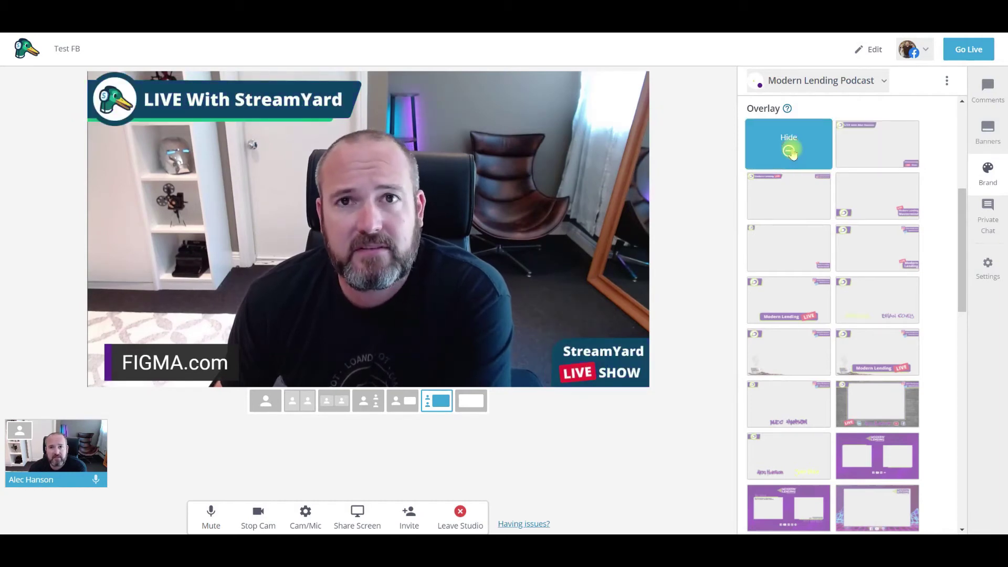
Replace the StreamYard overlay with the purple #ModernLending LIVE Show overlay and hide it so the stream has no overlay.
click(851, 152)
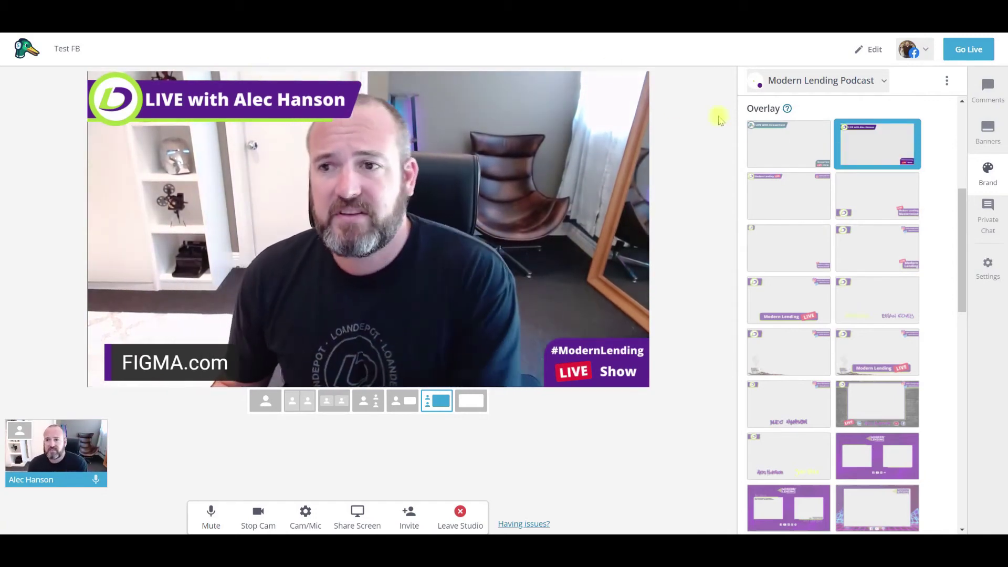
click(863, 145)
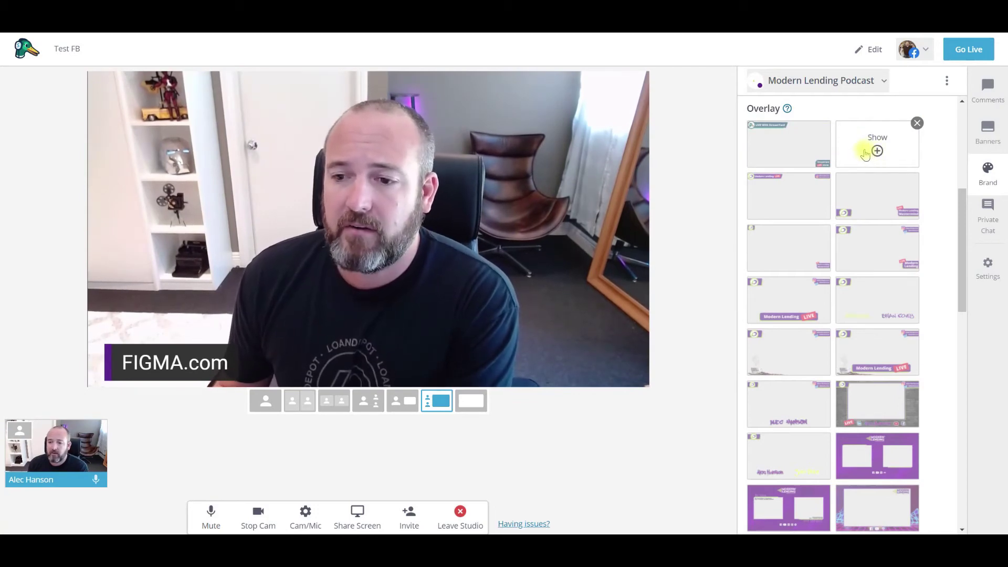
Try the Modern Lending LIVE overlay, the brick-wall frame overlay and the purple single-window Modern Lending frame on the stream.
click(806, 299)
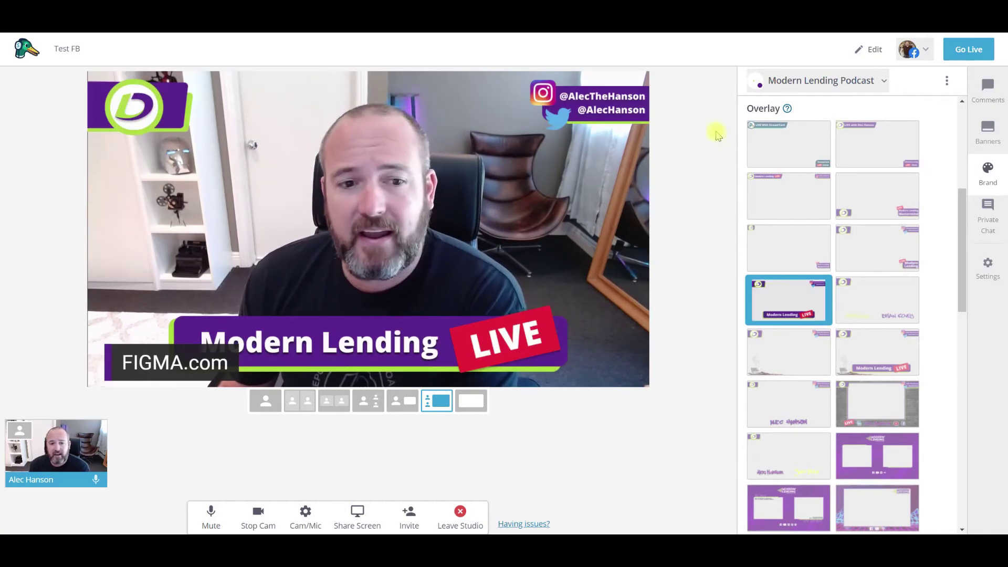
click(872, 405)
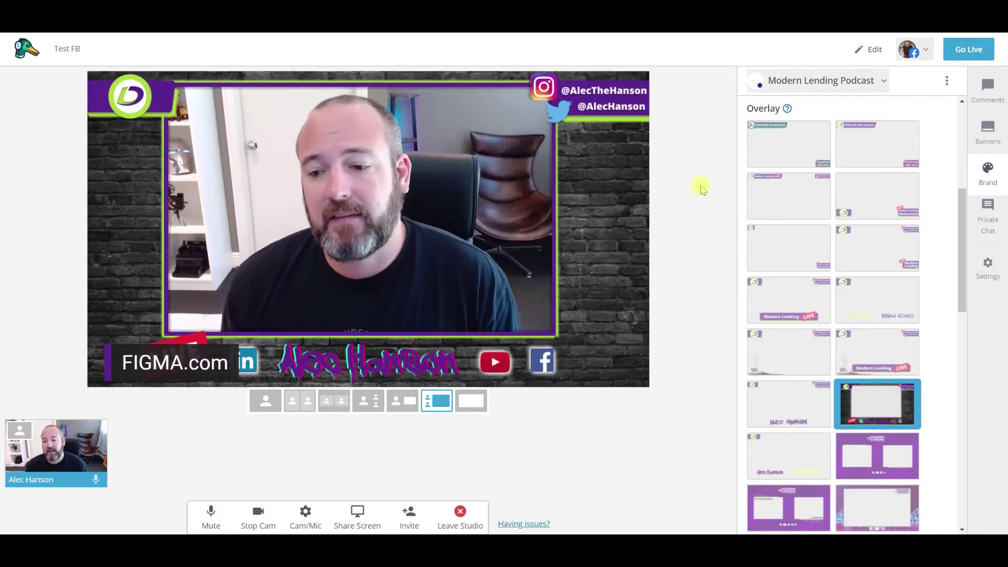
scroll(929, 307, down, 2)
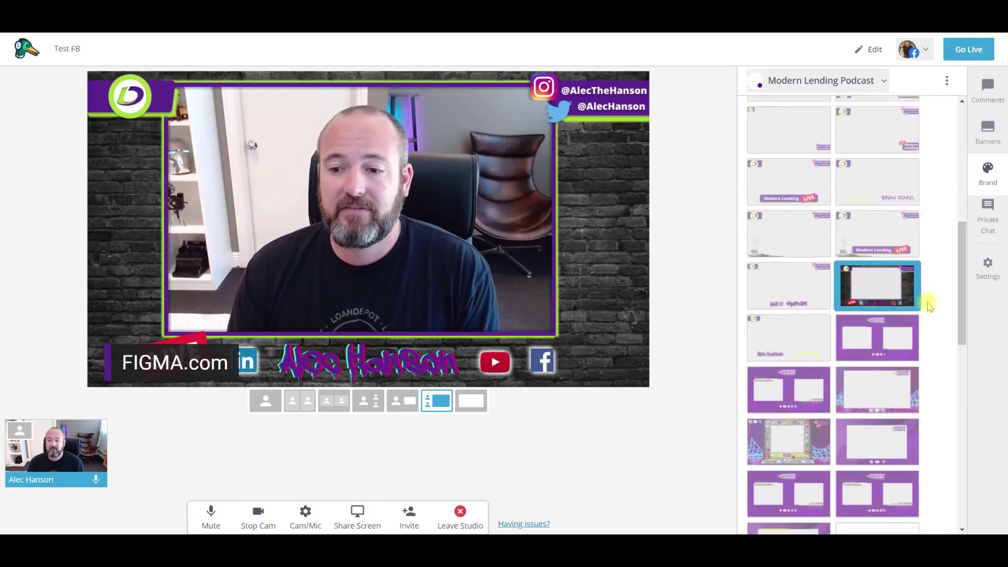
click(878, 452)
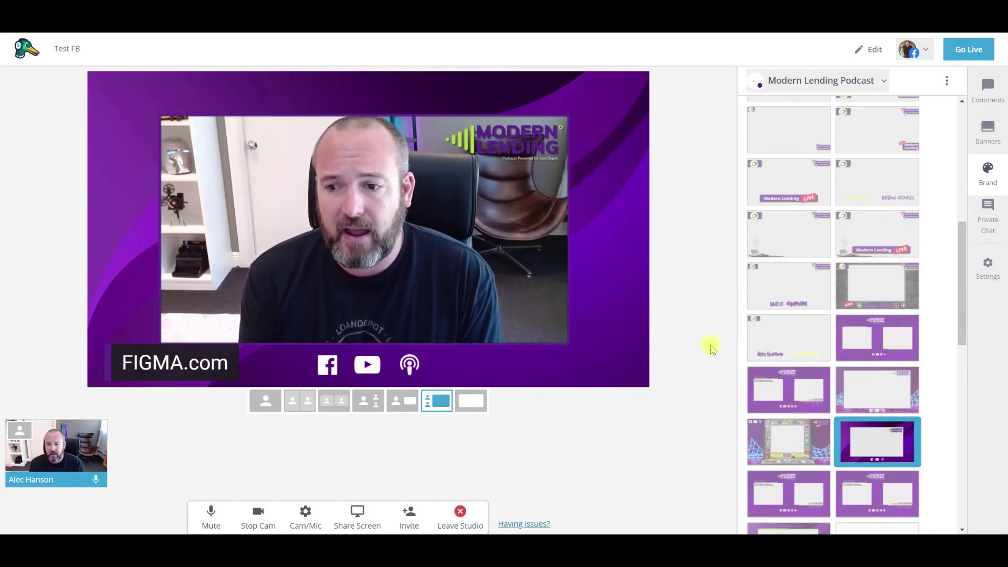
Try the purple two-window Modern Lending guest overlay and replace it with the purple single-window LiveTime overlay.
mouse_move(798, 404)
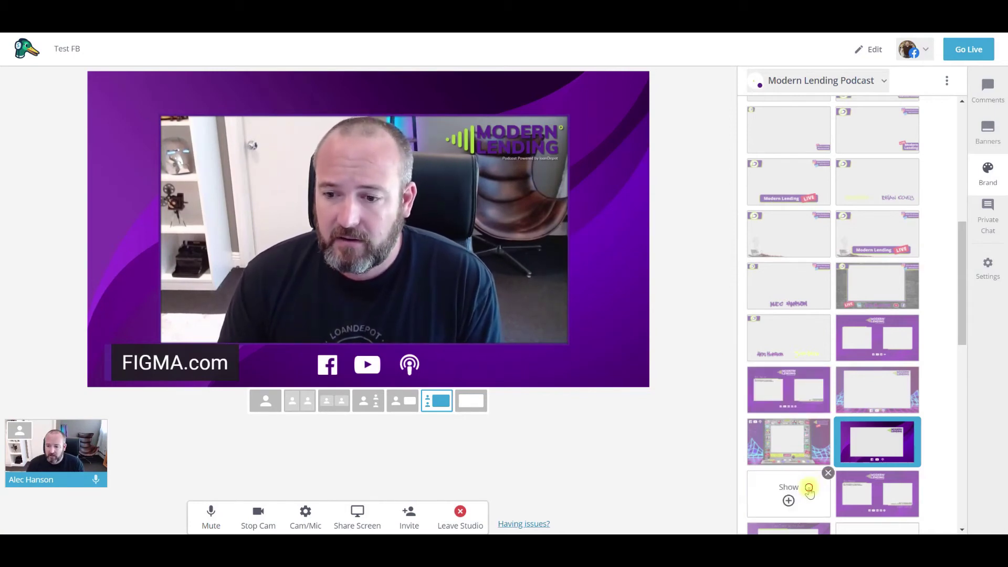
click(809, 491)
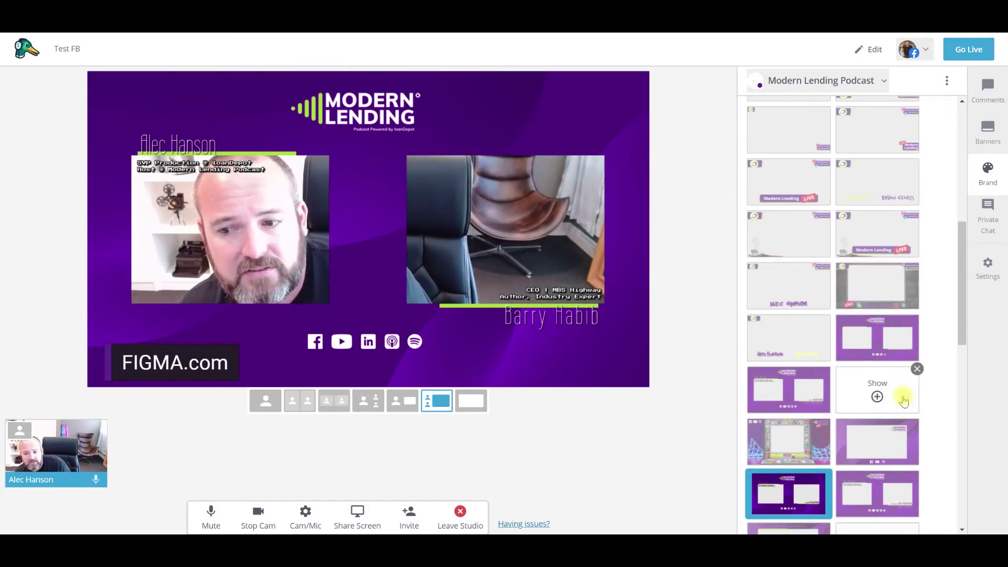
scroll(901, 400, down, 3)
mouse_move(826, 418)
click(794, 423)
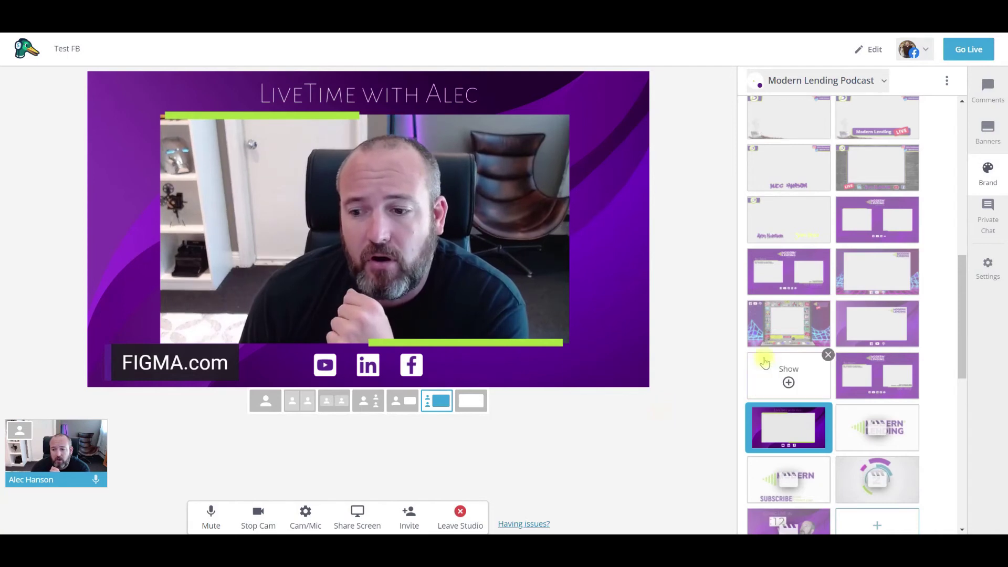
Play the Going LIVE in countdown video overlay on the stream and stop it before it finishes.
scroll(767, 362, down, 2)
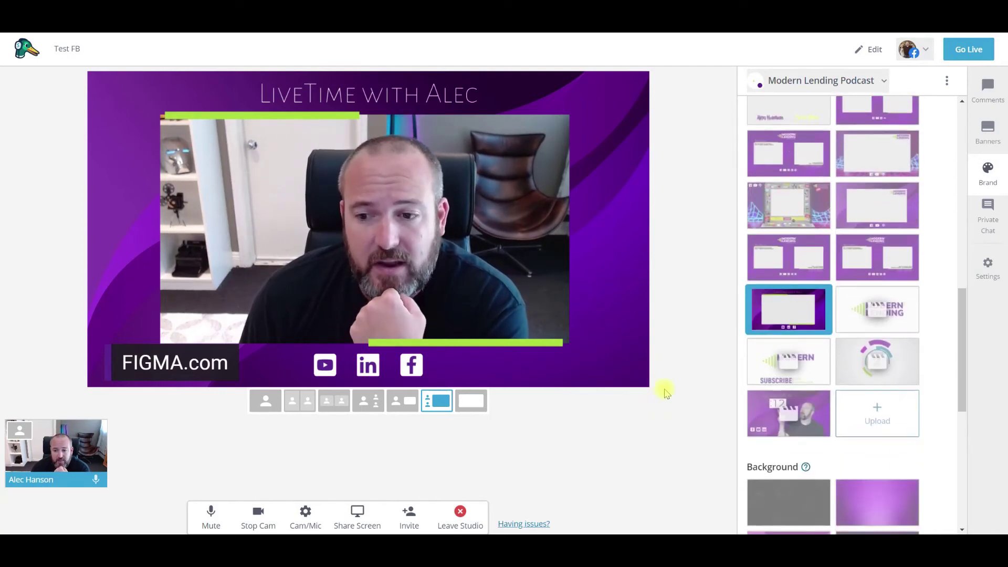
click(790, 420)
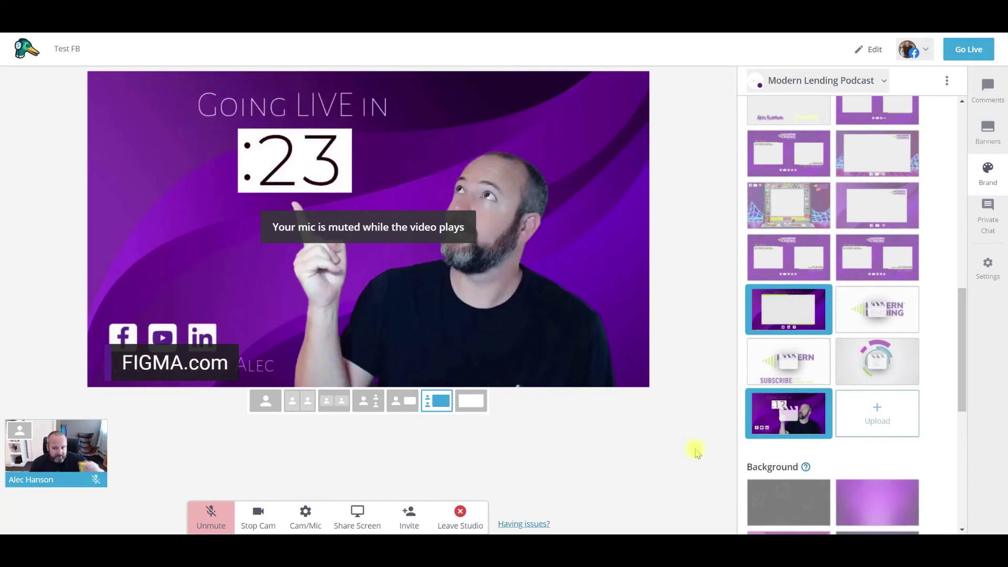
click(789, 417)
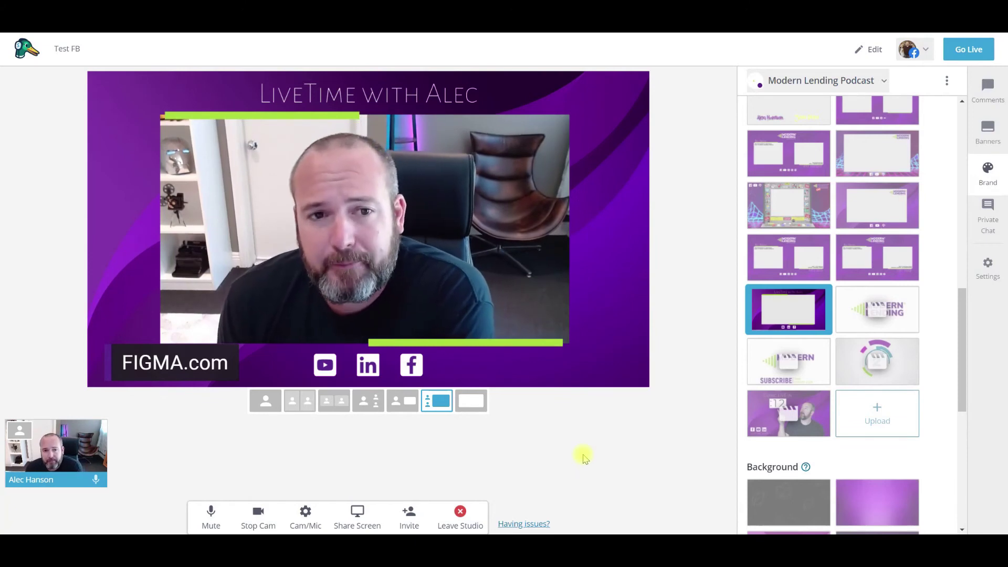
mouse_move(10, 455)
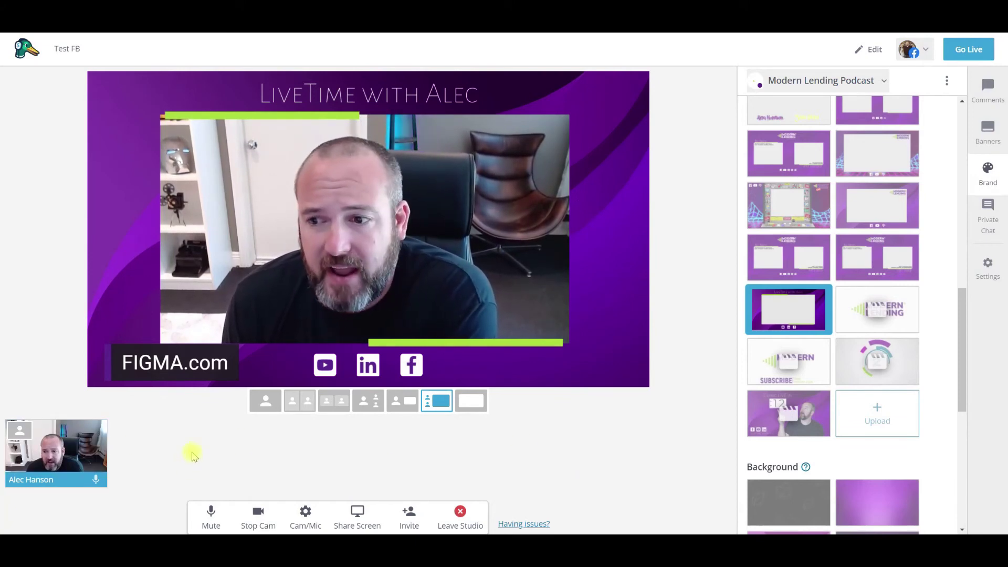
Play the Modern Lending logo video overlay, stop it and hide the LiveTime overlay so the stream has no overlay.
mouse_move(879, 317)
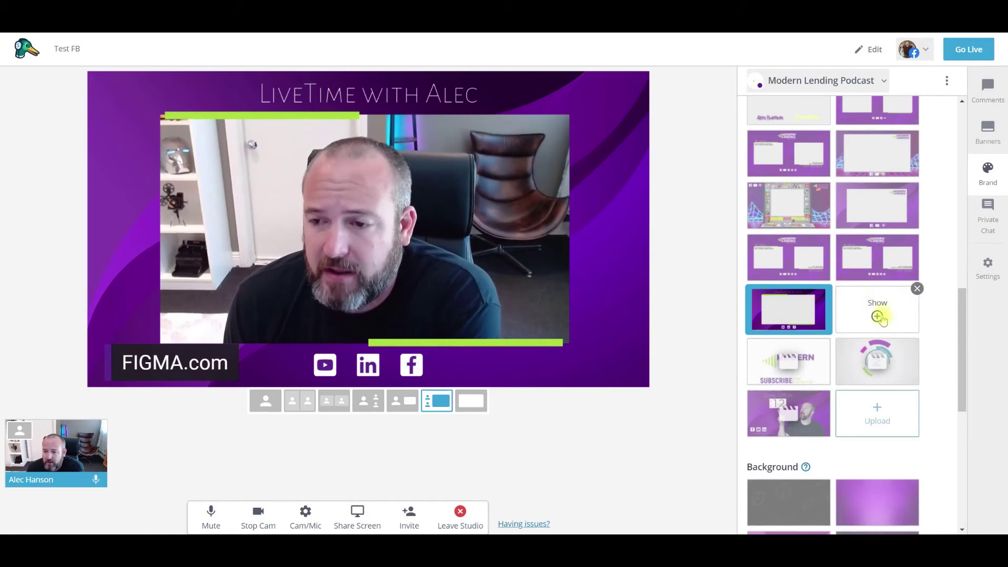
click(879, 316)
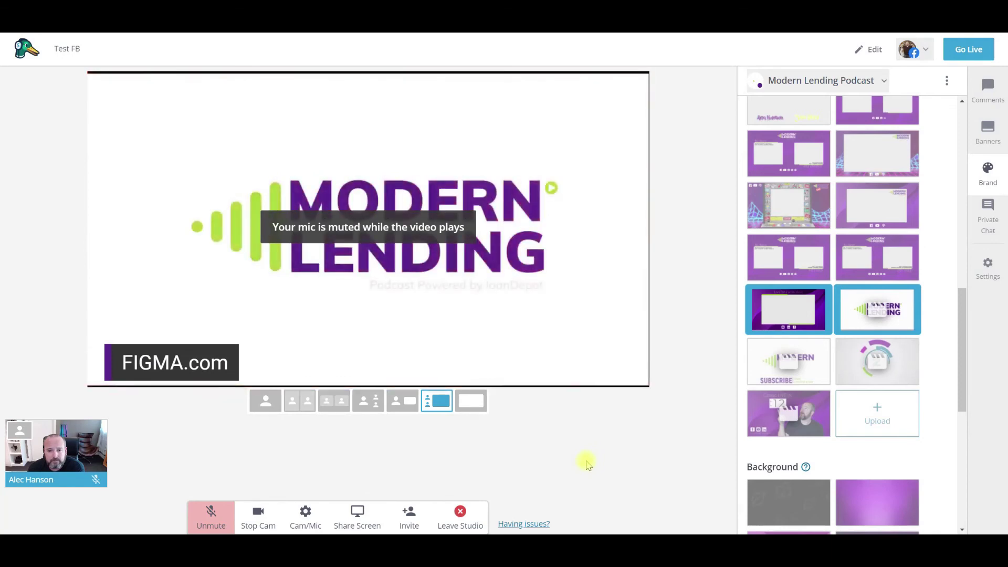
mouse_move(881, 322)
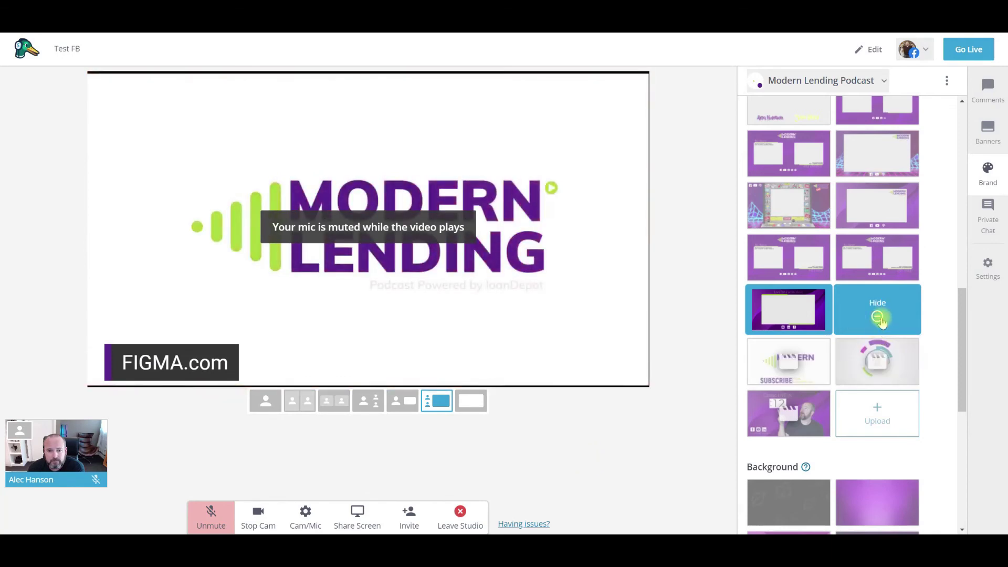
click(880, 320)
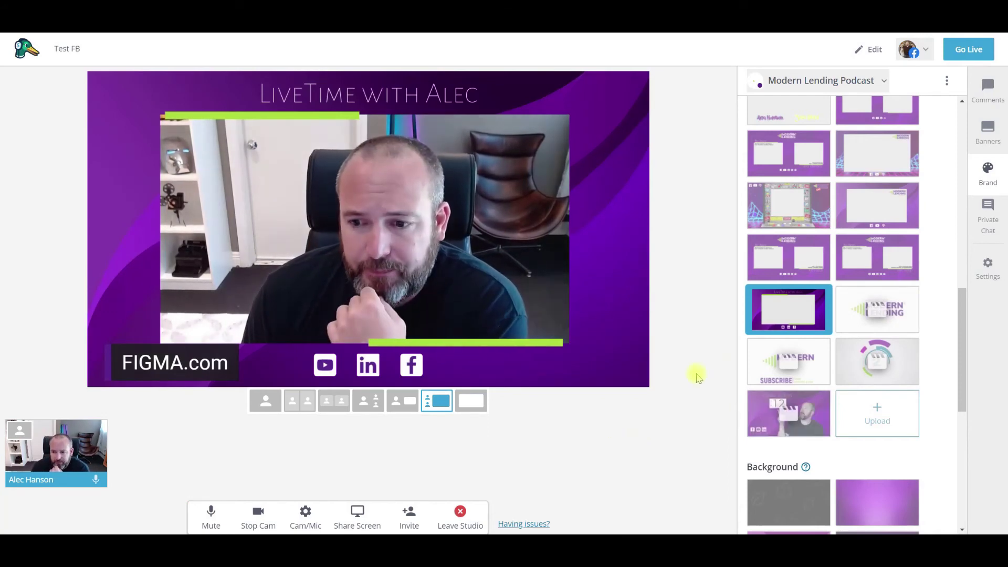
click(790, 318)
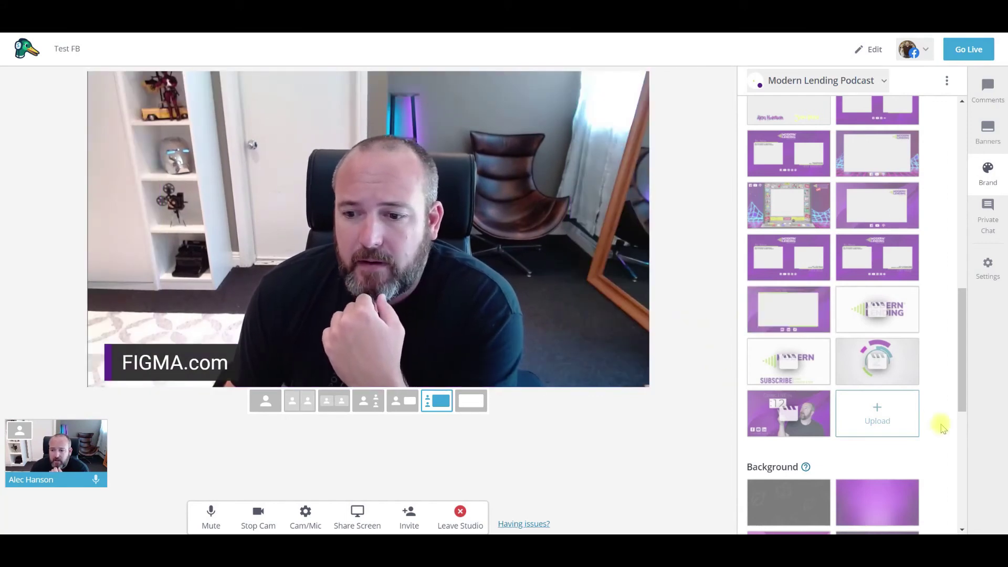
Show the purple gradient background, the second one in the background collection, on the stream.
scroll(940, 426, down, 3)
scroll(943, 428, down, 2)
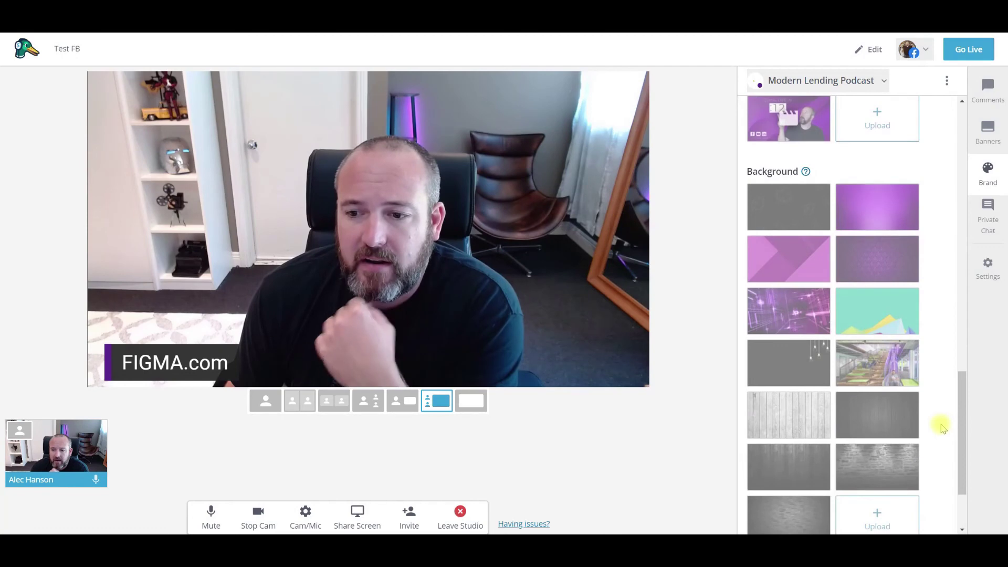
mouse_move(900, 450)
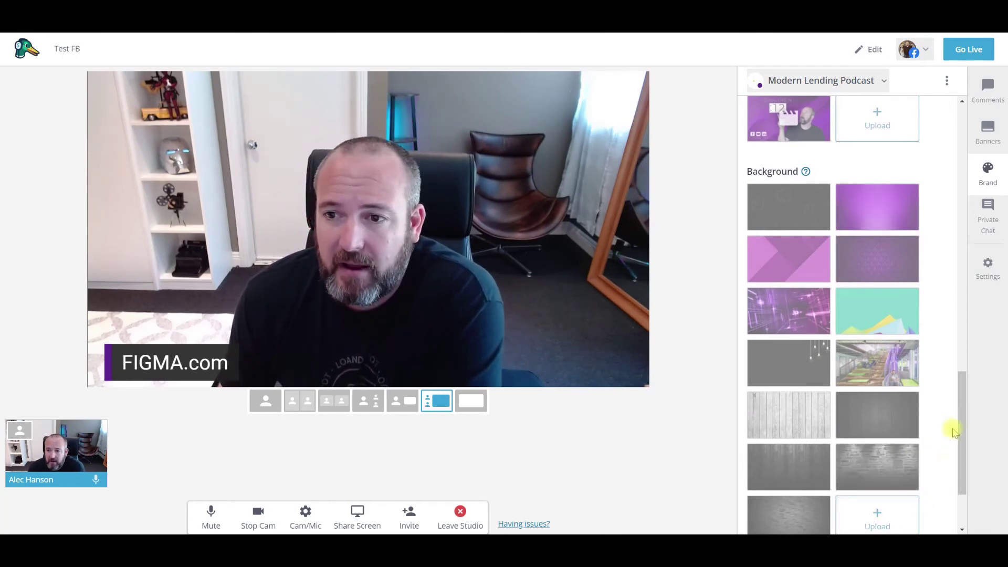
click(876, 217)
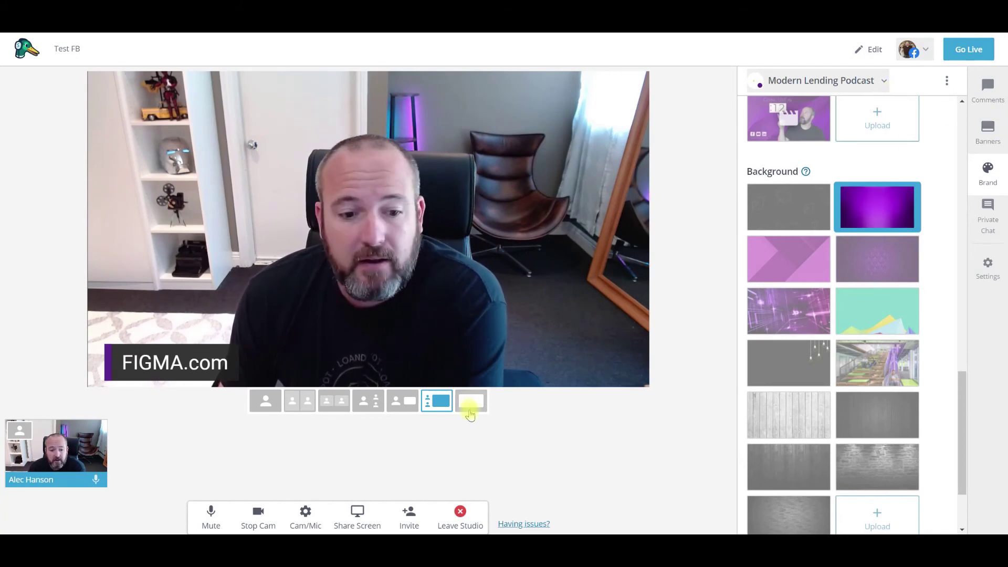
Use the layout with a large camera beside a small screen and share the LinkedIn Chrome tab.
click(417, 409)
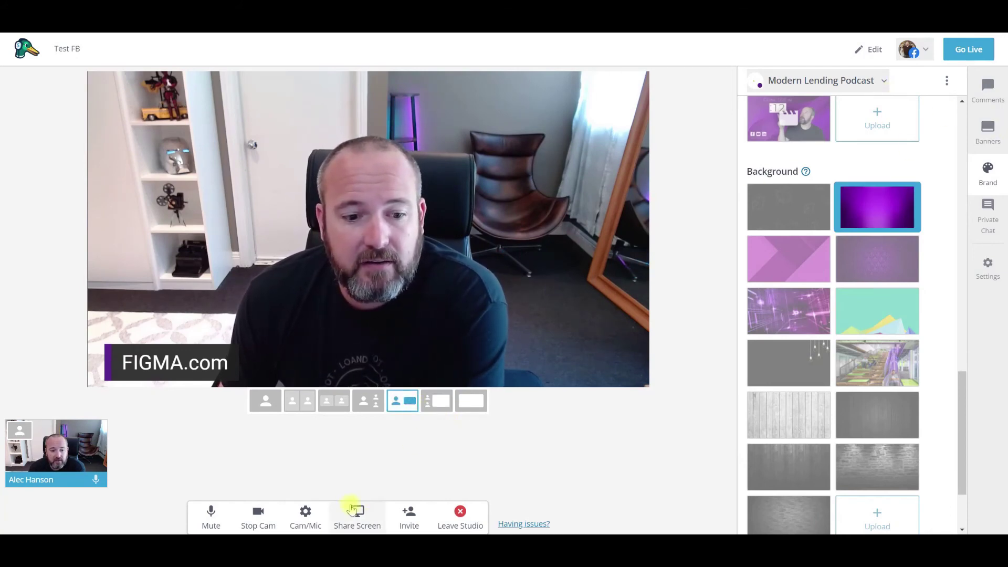
click(363, 517)
click(651, 83)
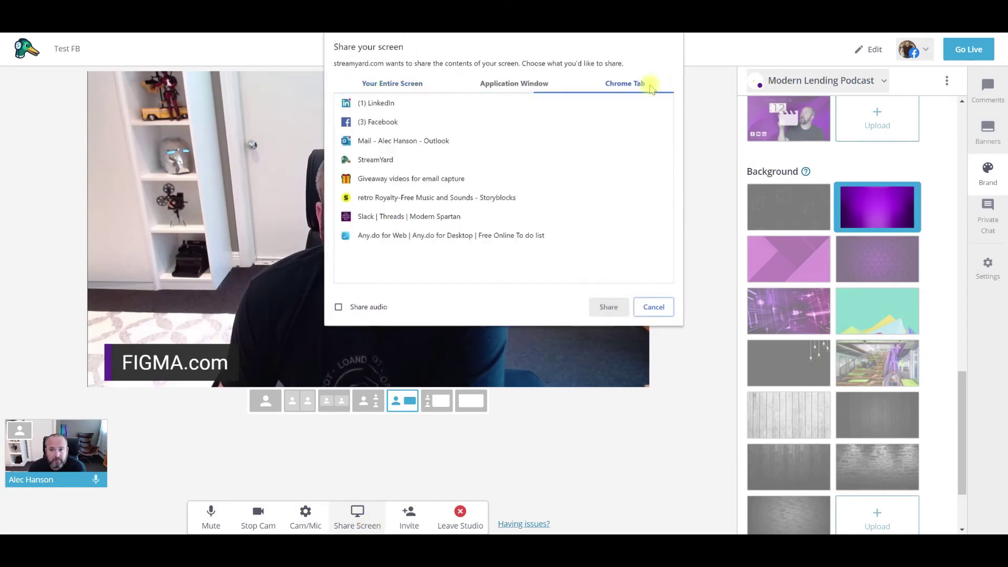
click(443, 141)
click(419, 126)
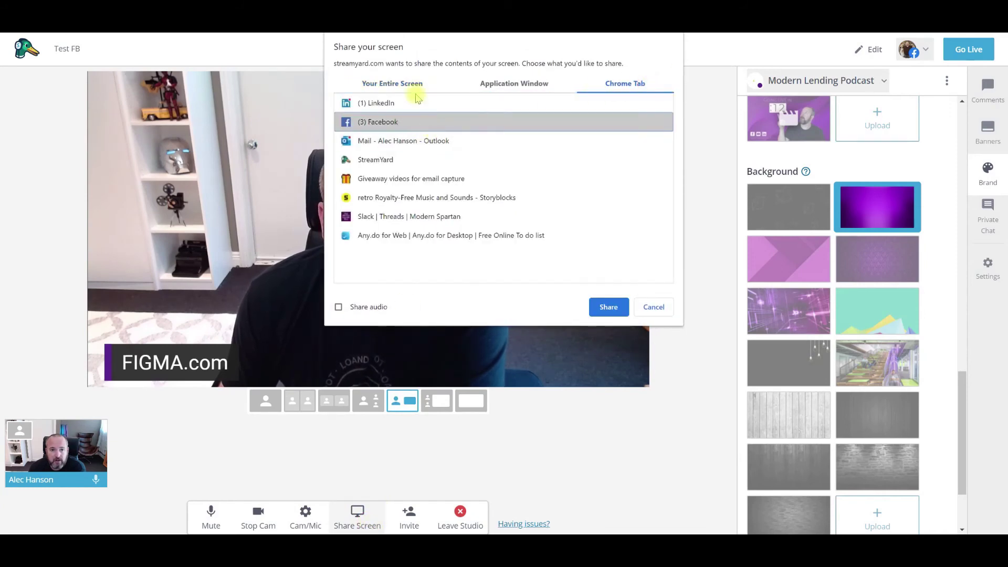
click(419, 102)
click(611, 306)
click(63, 254)
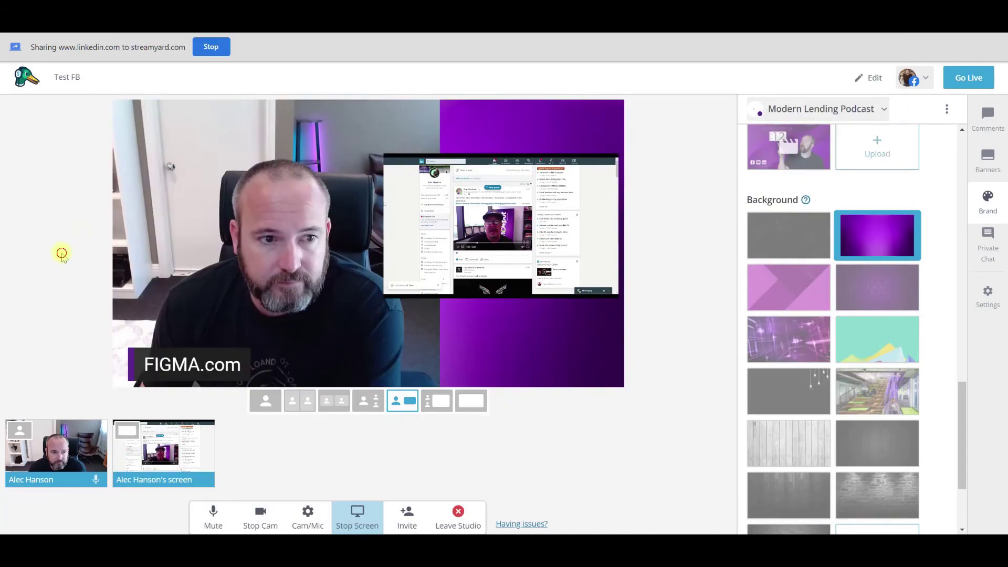
Switch to the layout with a small camera beside the large shared screen and show the magenta geometric background.
click(469, 401)
click(437, 401)
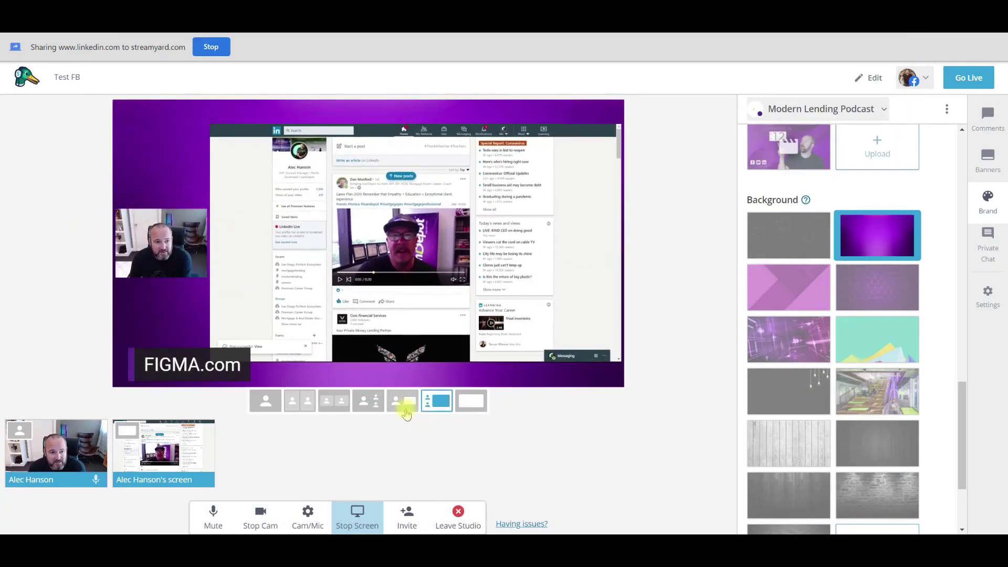
click(777, 289)
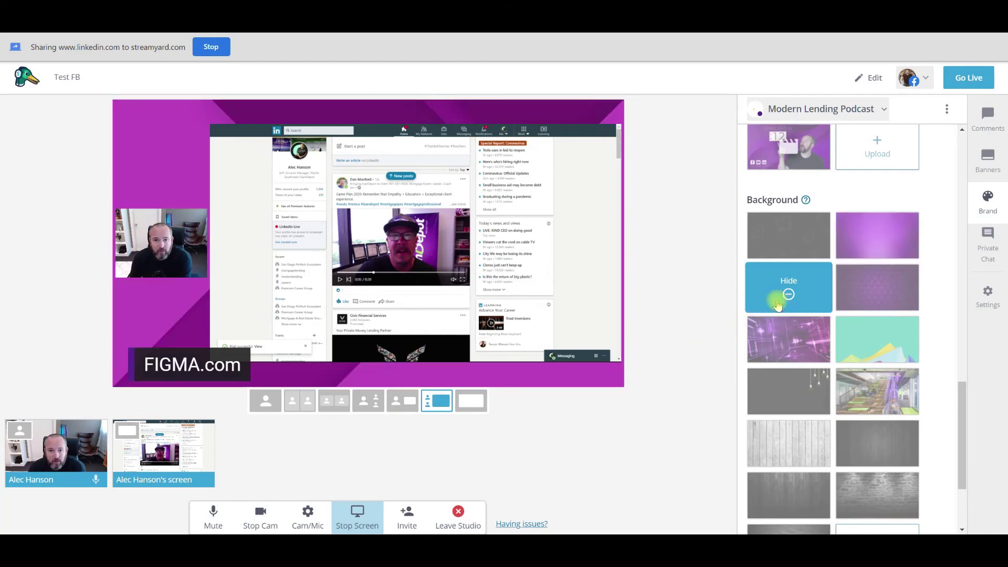
Compare the large-camera layout and the camera-with-thumbnails layout, and return to the large shared screen layout.
click(403, 408)
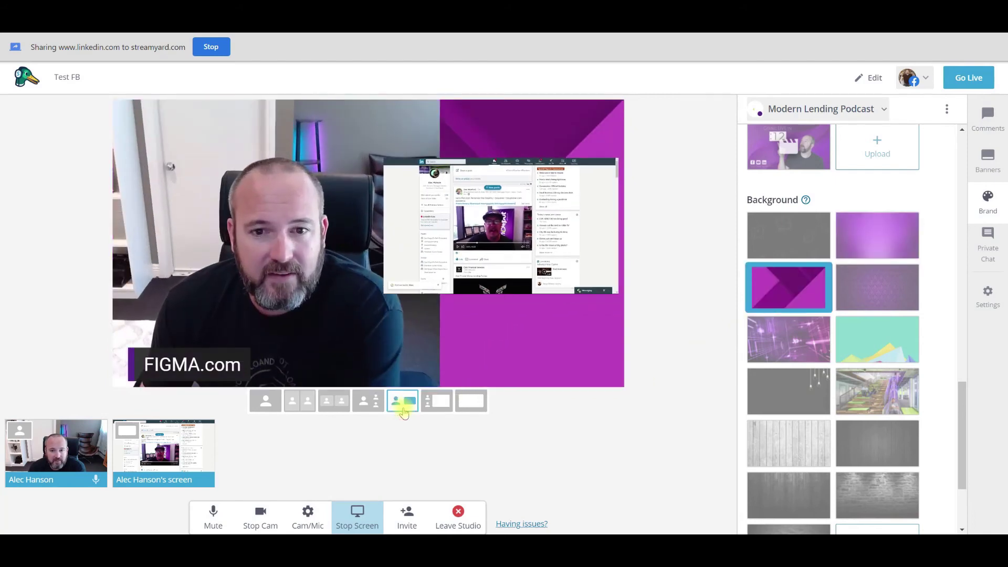
click(379, 404)
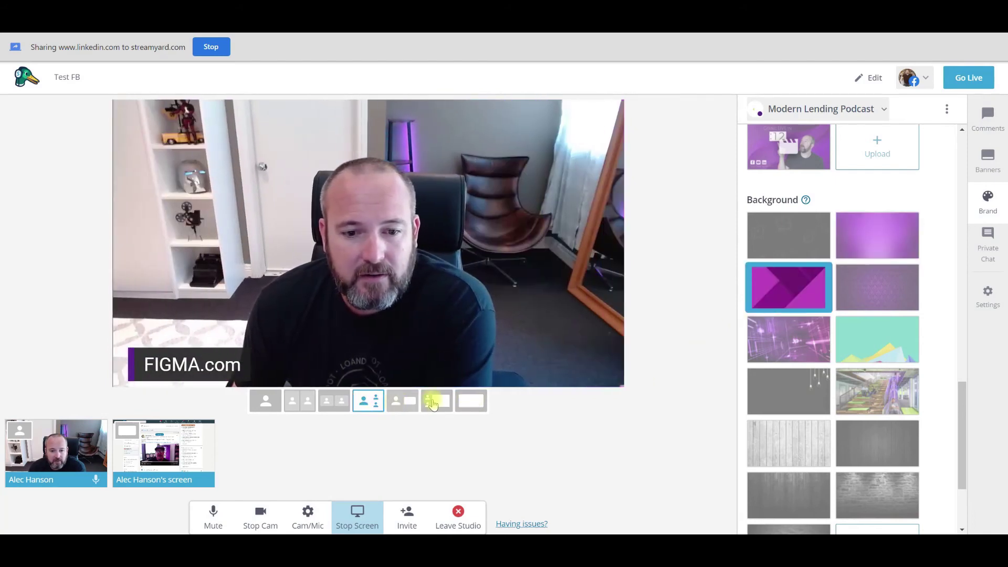
click(436, 402)
Try the grey wood plank background and replace it with the dark brick wall with a wooden floor.
click(769, 433)
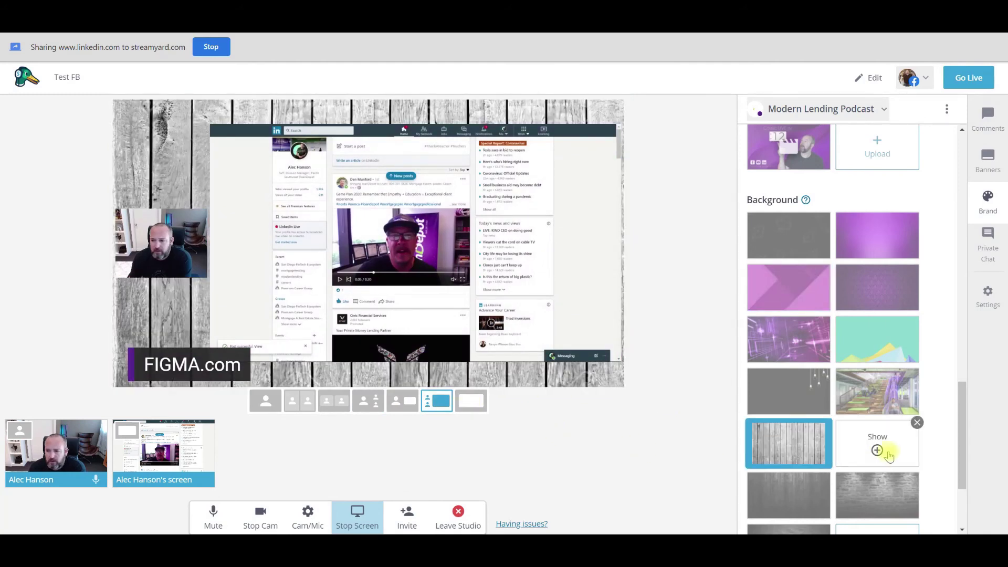
click(840, 485)
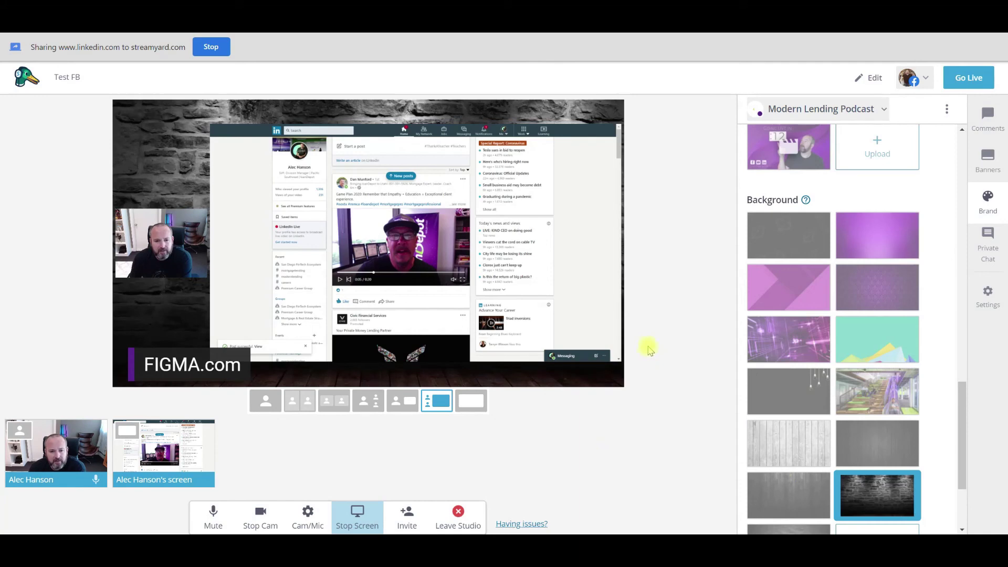
scroll(787, 268, down, 3)
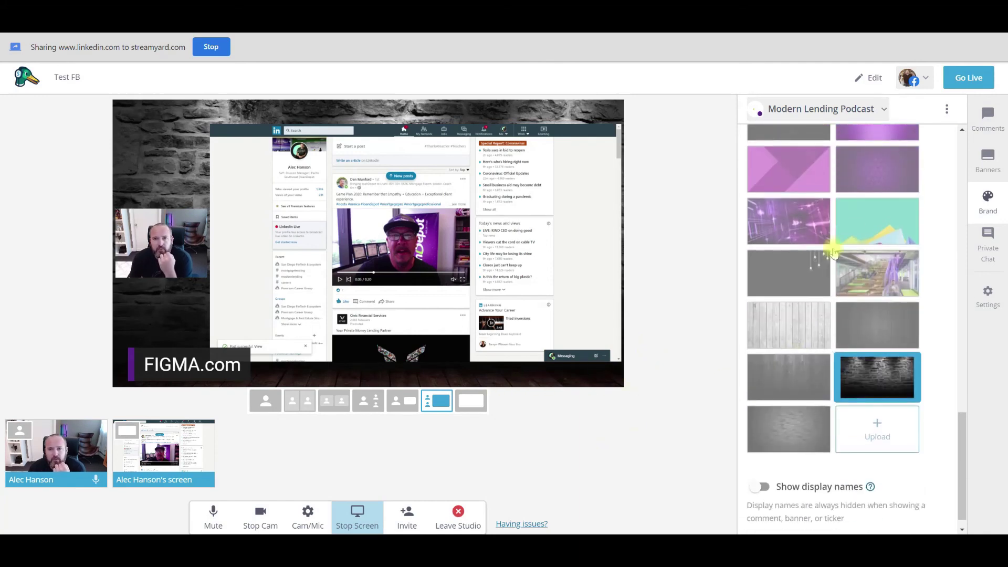
Hide the FIGMA.com banner and turn on display names for the stream.
click(987, 155)
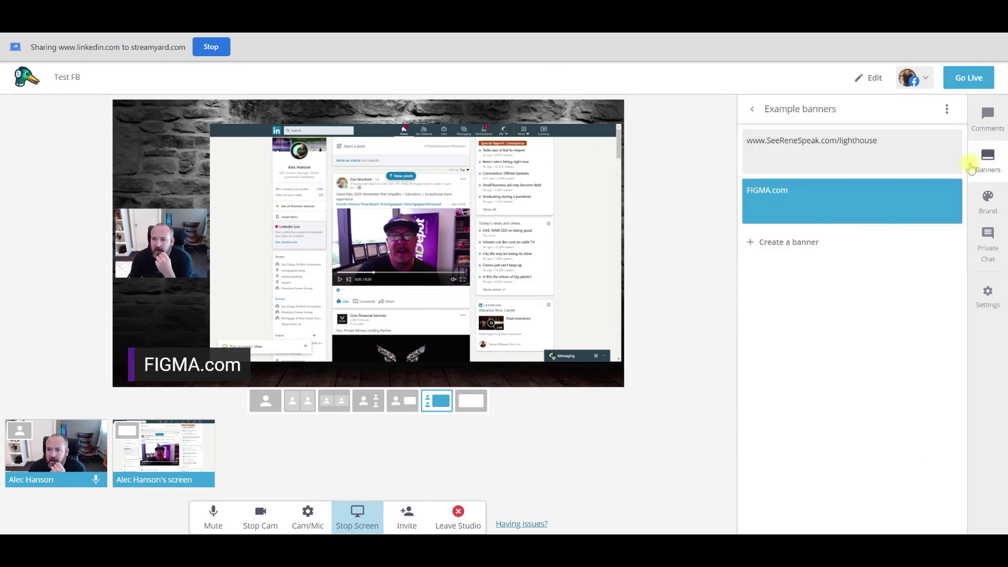
click(839, 198)
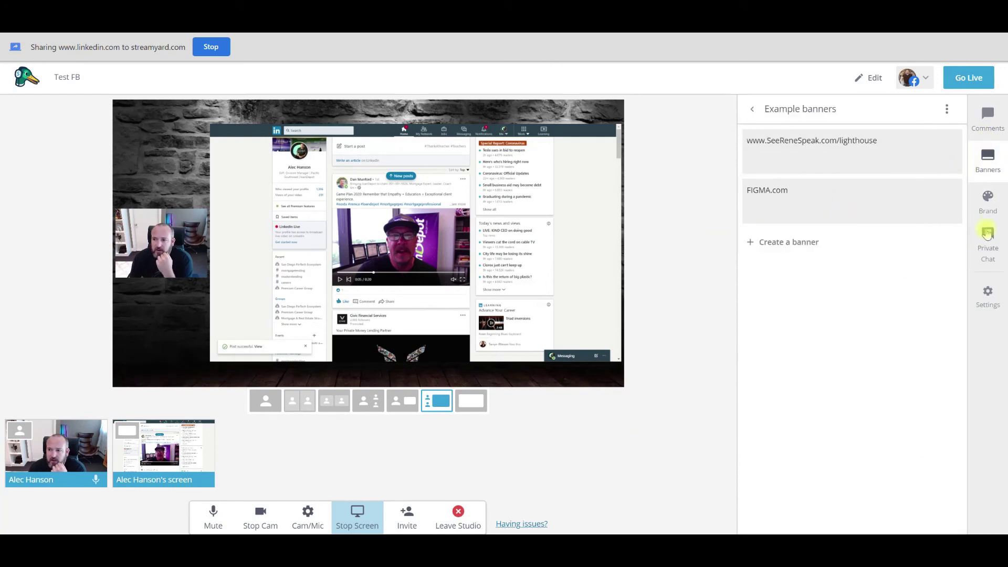
click(986, 202)
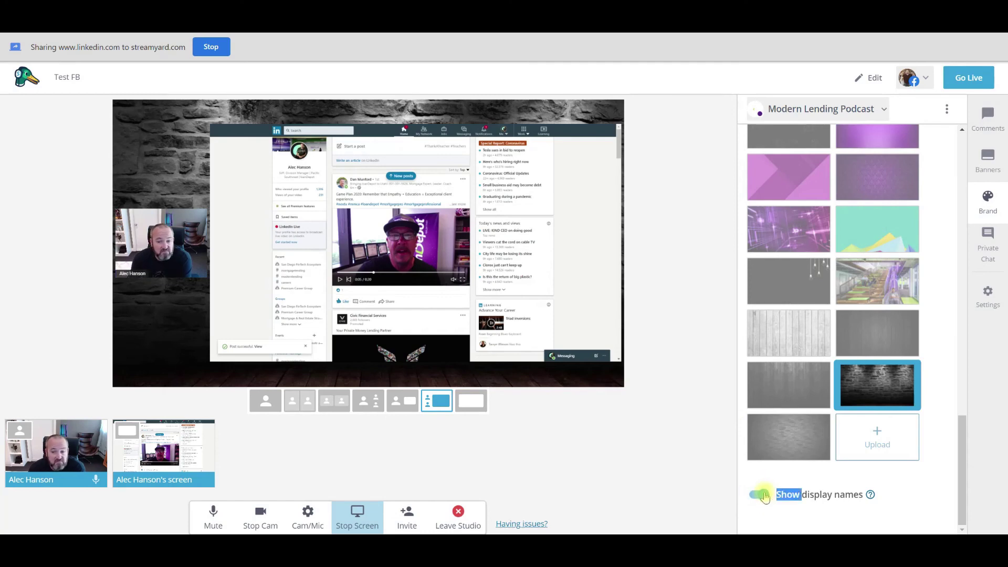
Remove the shared LinkedIn screen from the stream, leaving only the camera on it.
scroll(763, 496, up, 4)
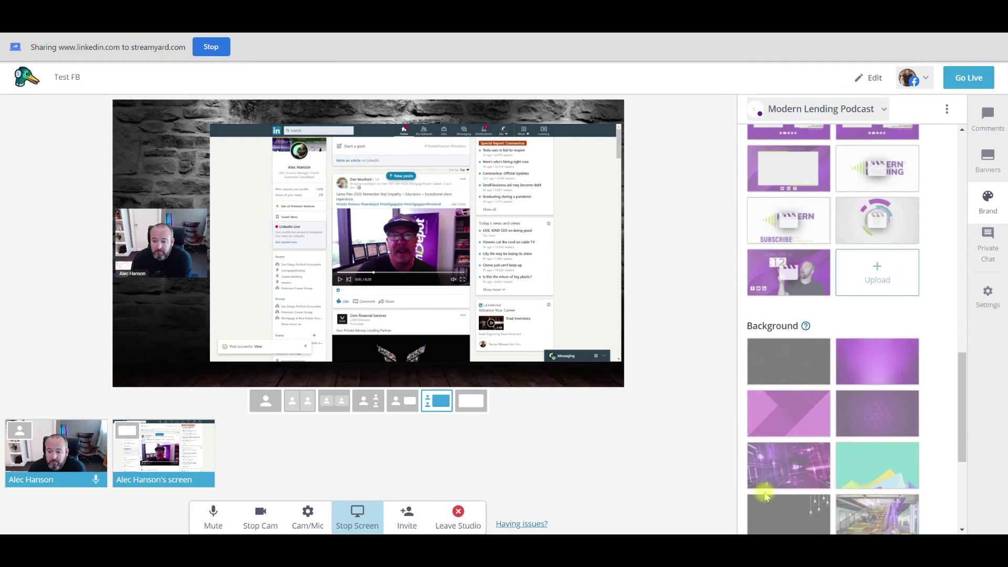
click(175, 444)
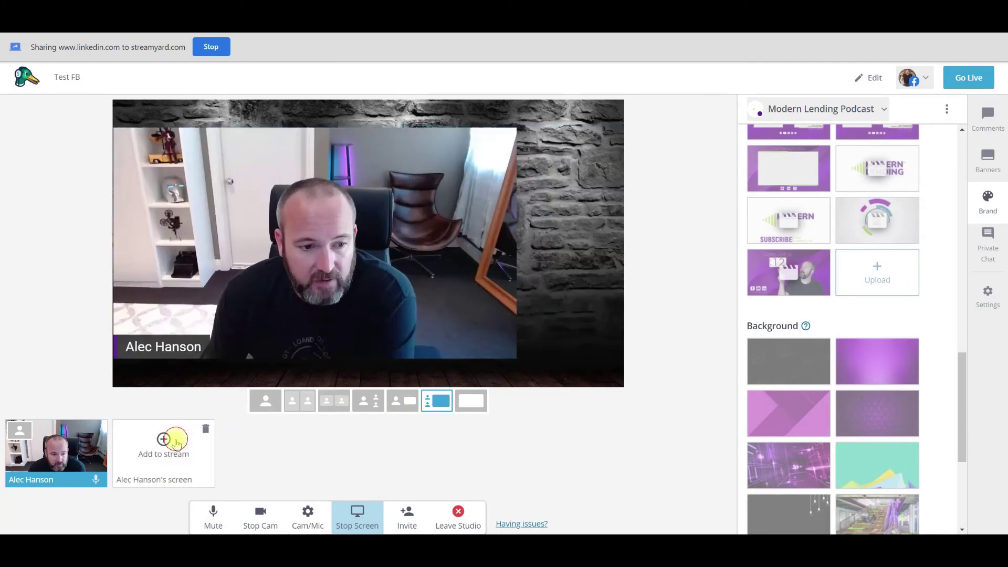
Delete the shared LinkedIn screen from the studio and turn off display names for the stream.
click(205, 427)
scroll(765, 473, down, 4)
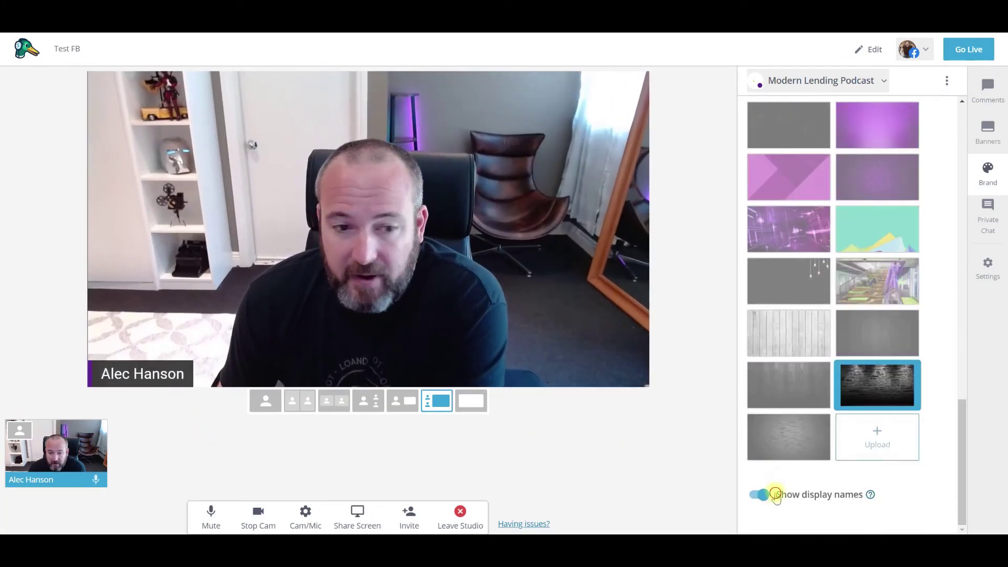
click(761, 494)
mouse_move(777, 375)
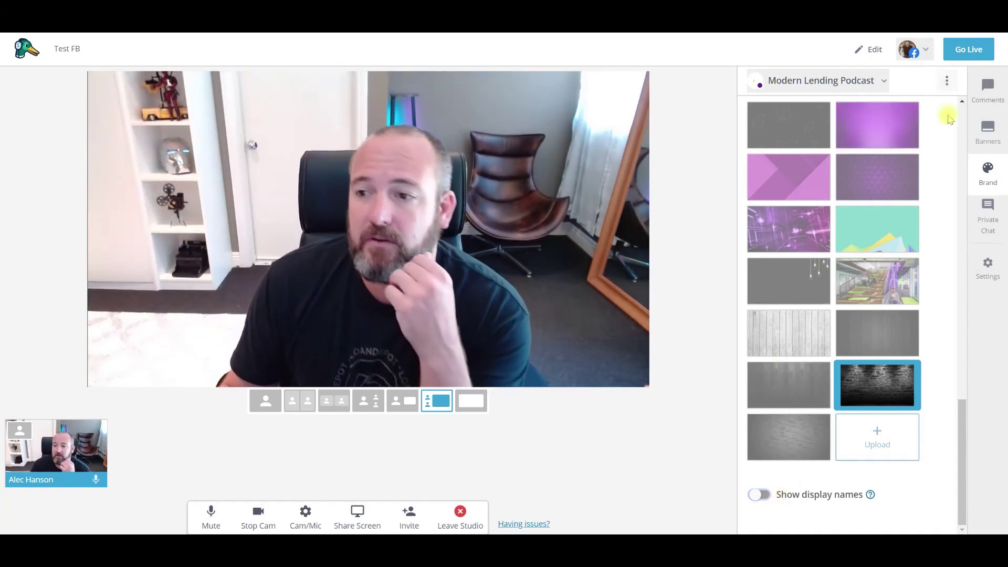
View the private guest chat and the studio's general settings, leaving the settings unchanged.
click(986, 235)
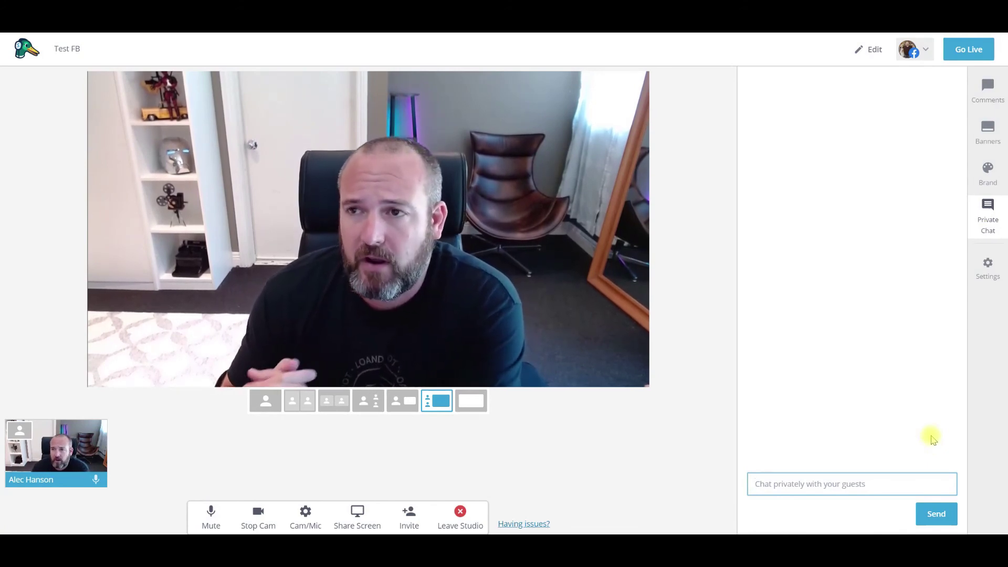
click(989, 262)
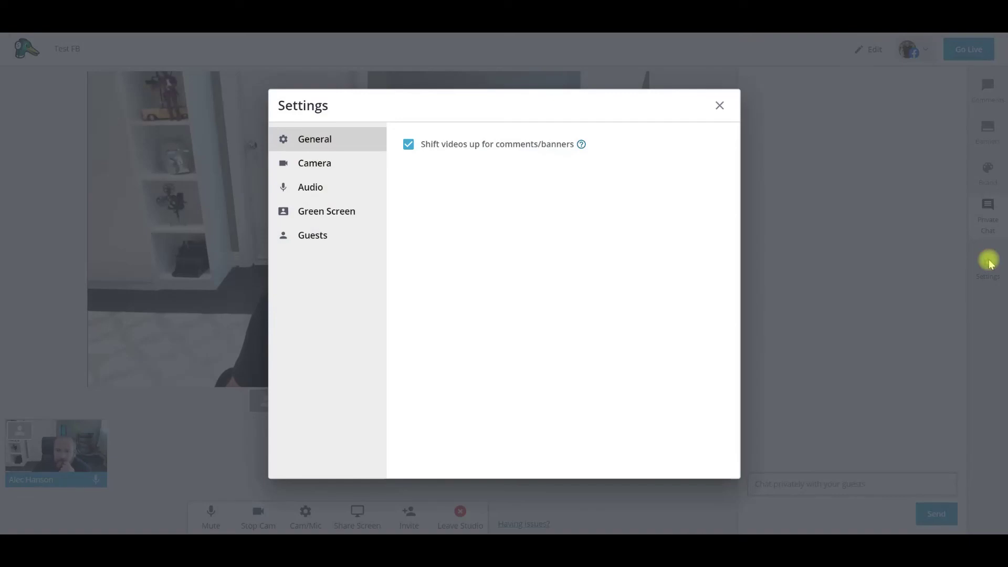
click(989, 262)
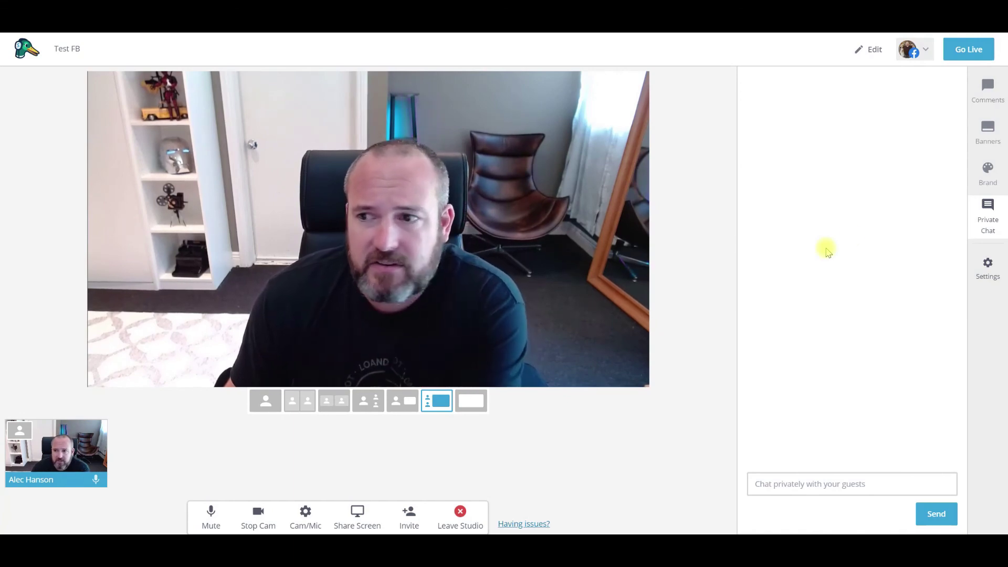
Return to the Modern Lending Podcast brand assets and browse its overlays.
click(982, 169)
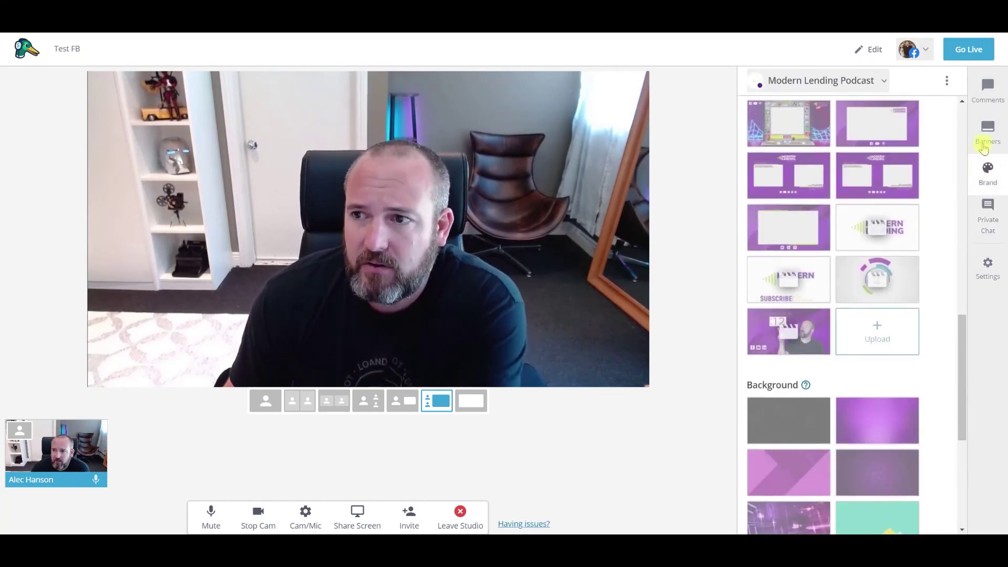
scroll(941, 184, up, 3)
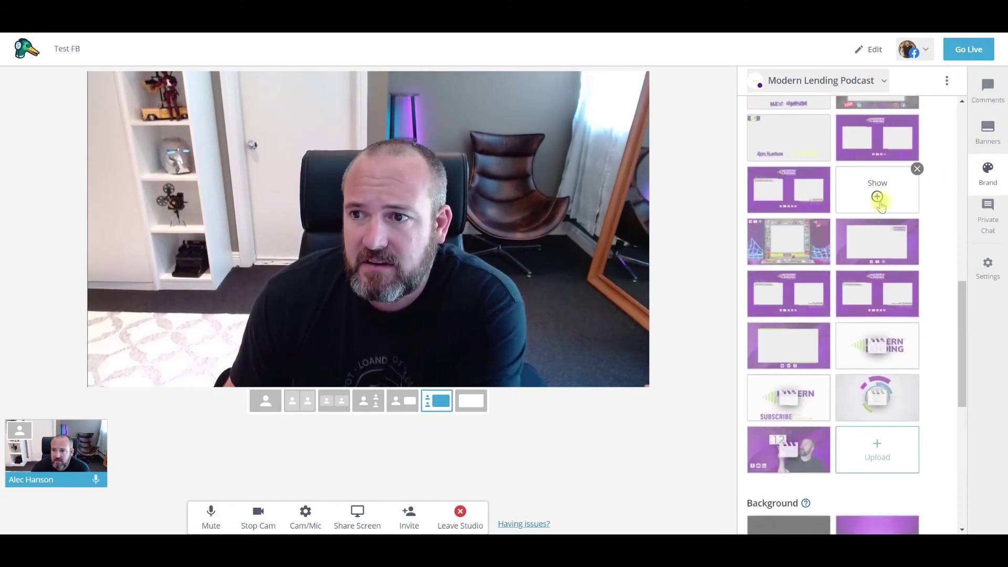